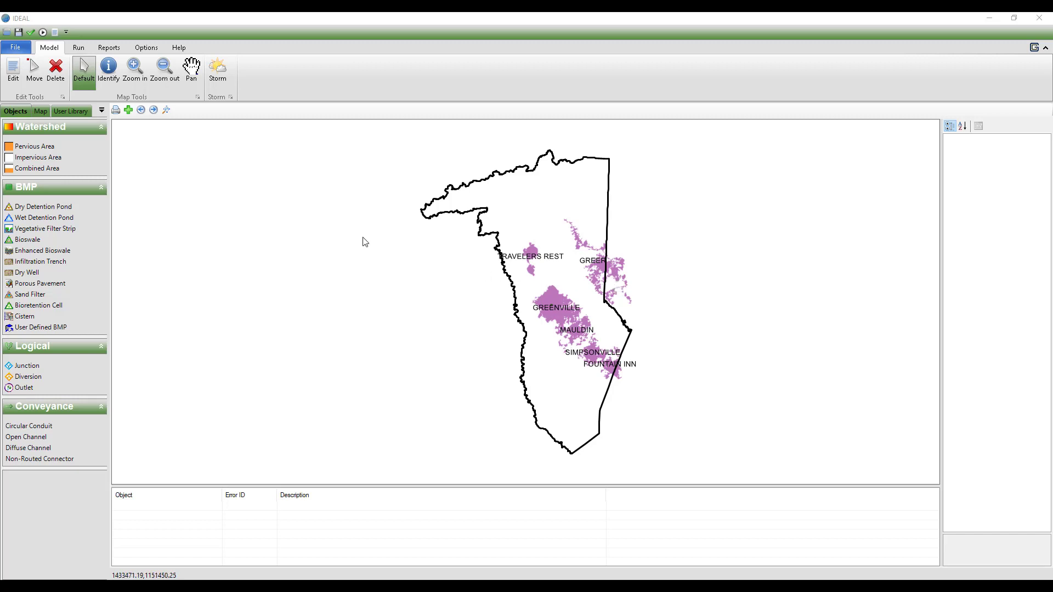
Step: Hide the Municipalities layer on the map and show it again
left_click(43, 111)
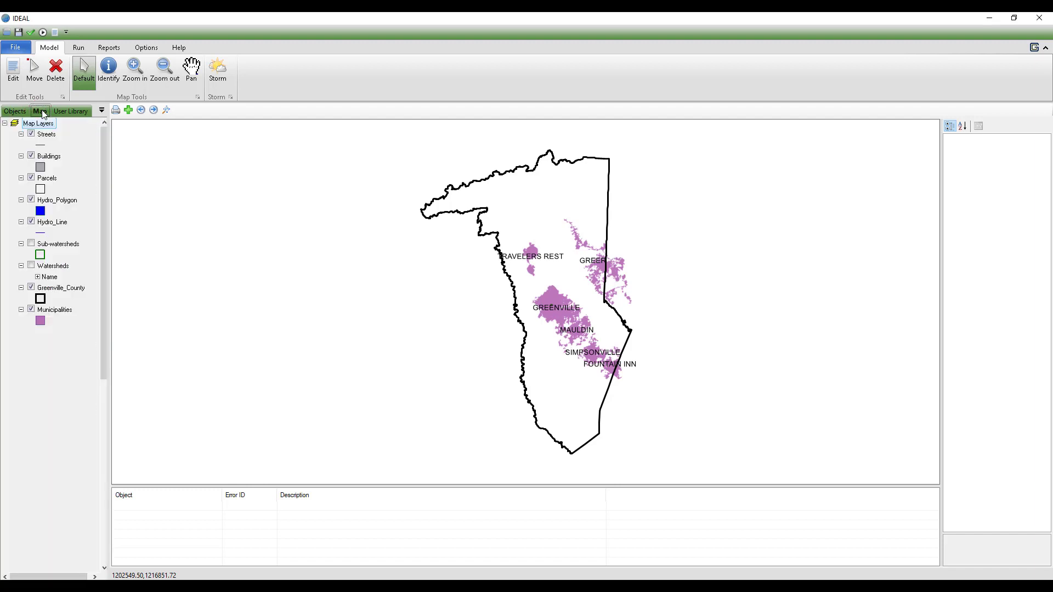
left_click(32, 309)
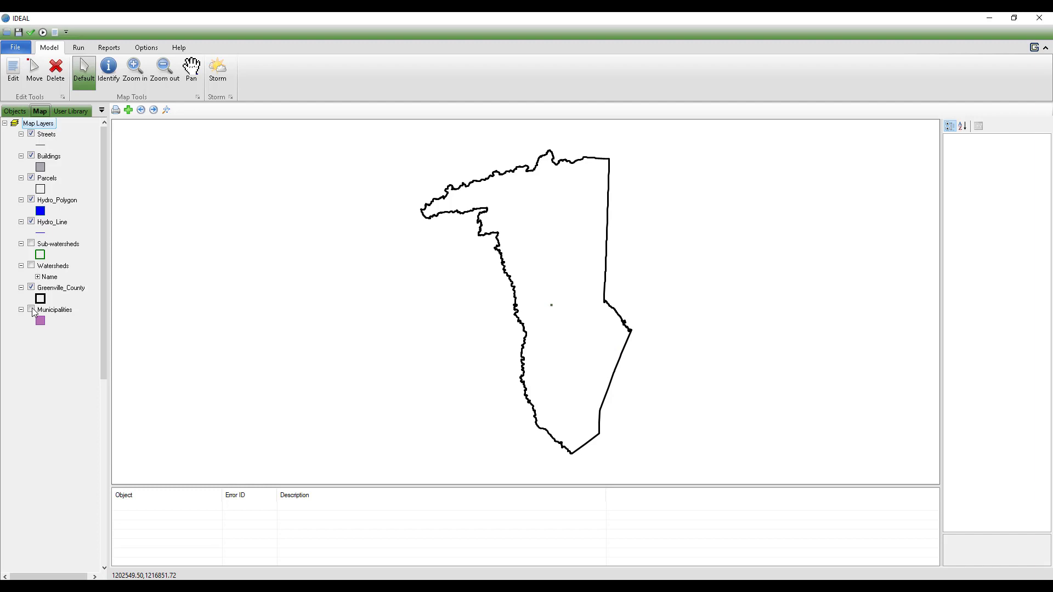
left_click(32, 310)
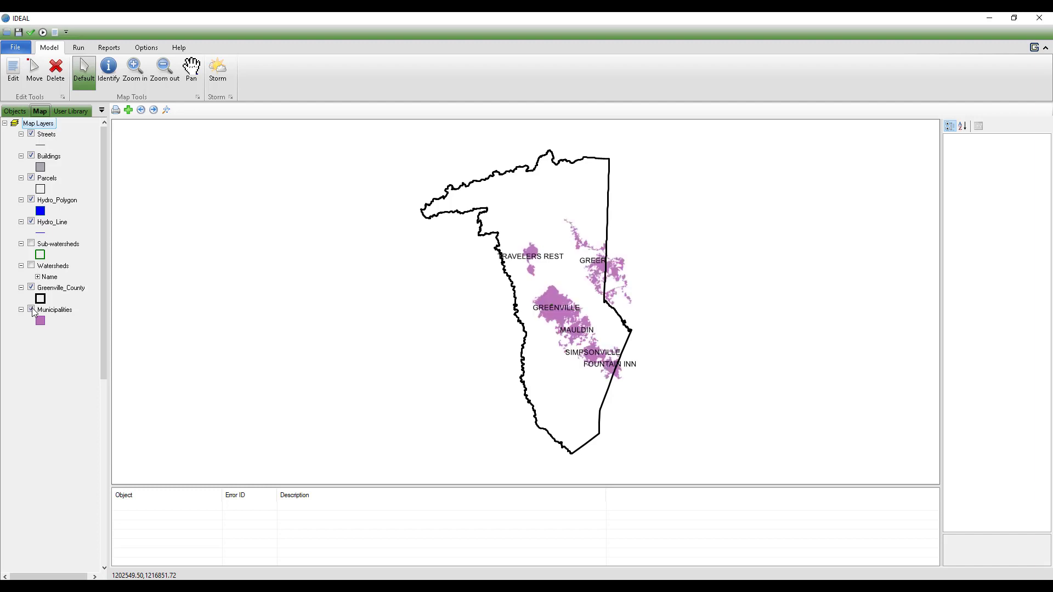
Step: Examine the symbology settings in the Streets layer's properties
right_click(48, 140)
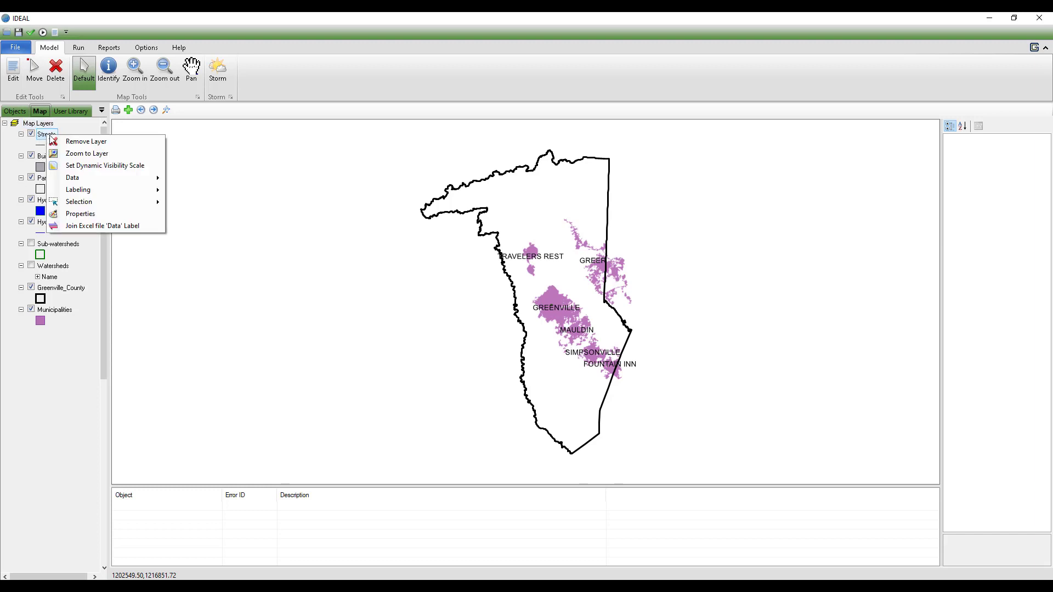
left_click(87, 216)
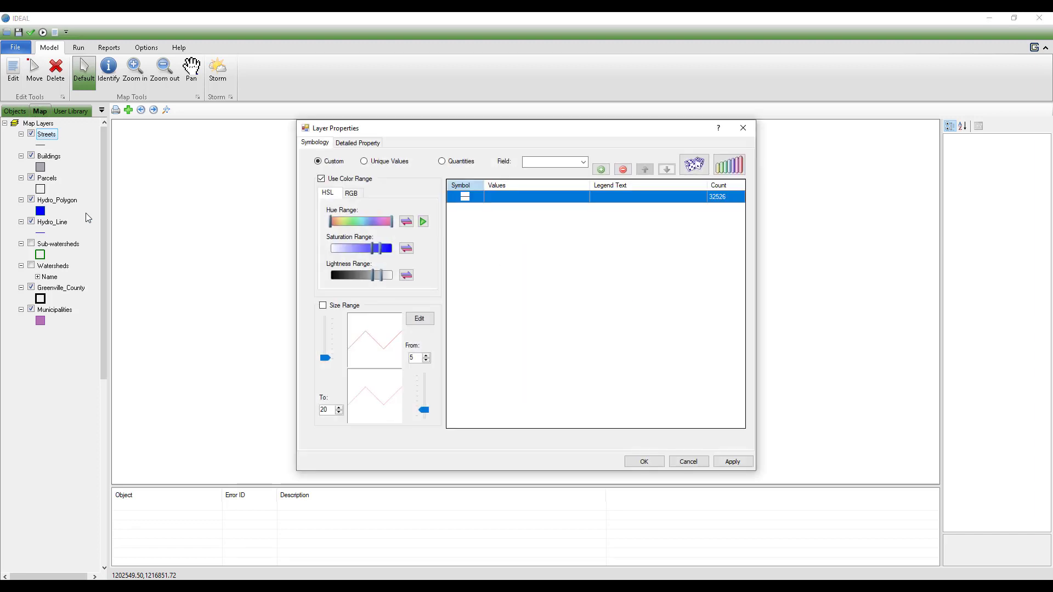
left_click(744, 132)
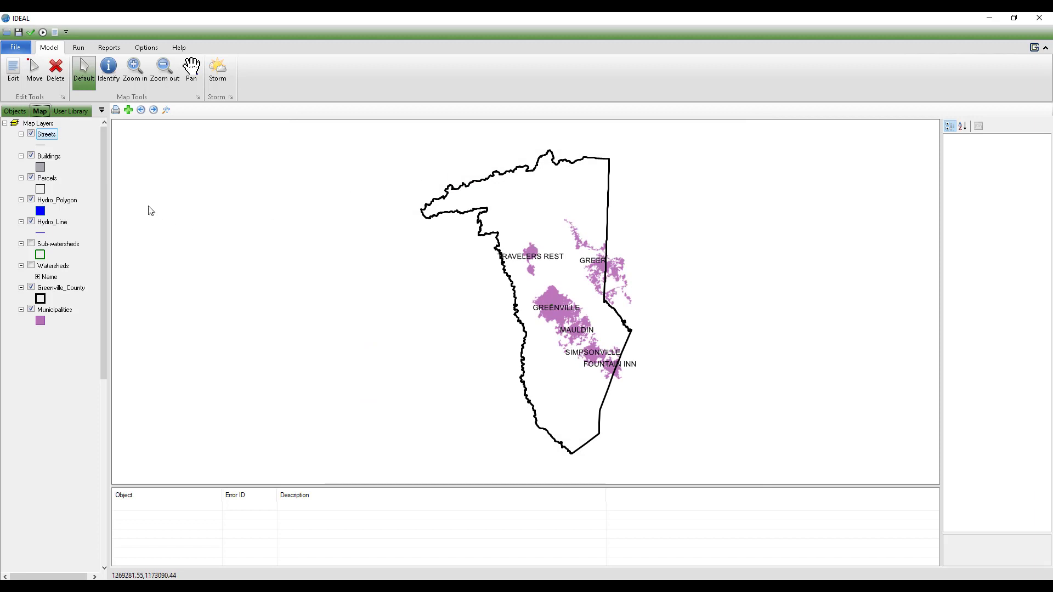
Step: Review the dynamic visibility modes available for the Streets layer without applying one
right_click(49, 137)
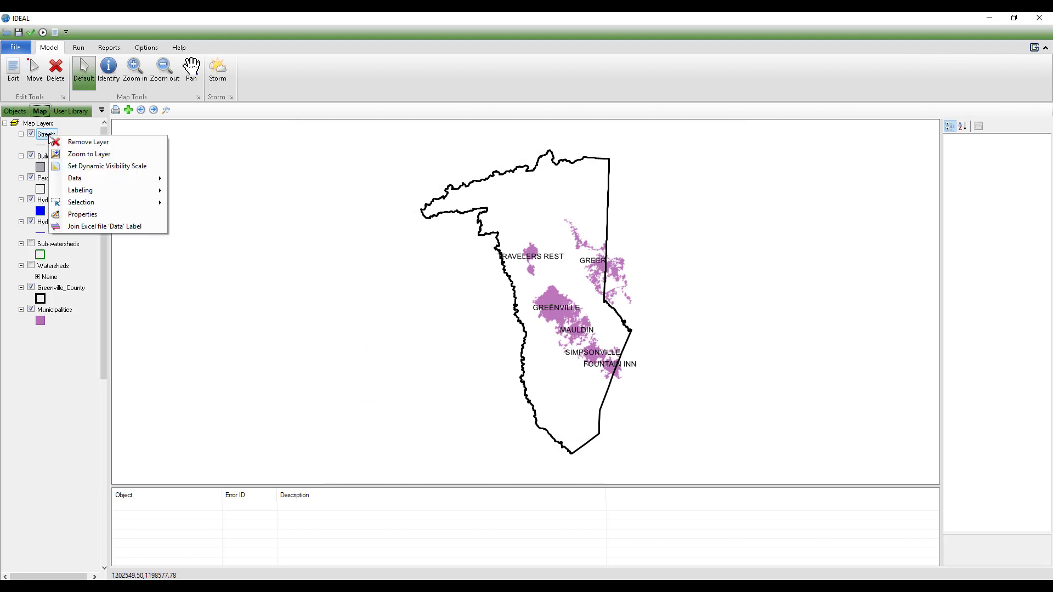
left_click(94, 167)
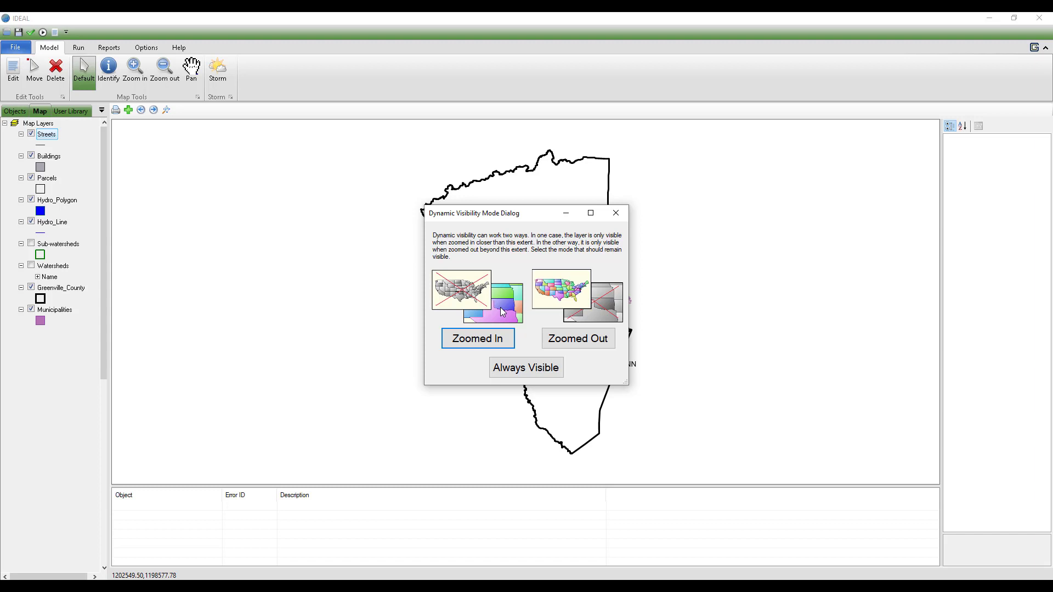
left_click(615, 213)
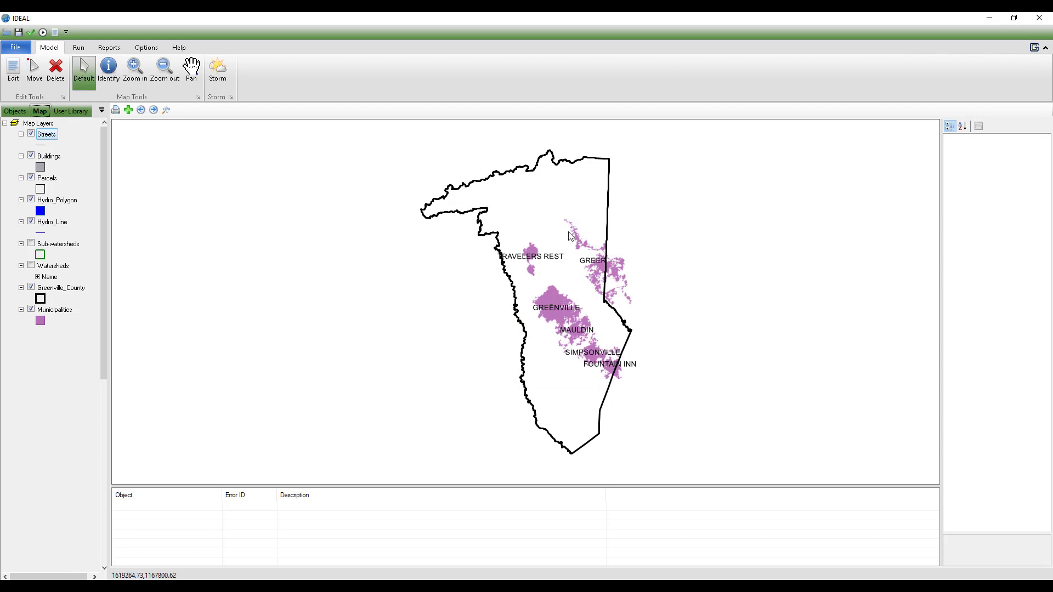
Step: Open the data export for the Streets layer
right_click(52, 138)
mouse_move(107, 179)
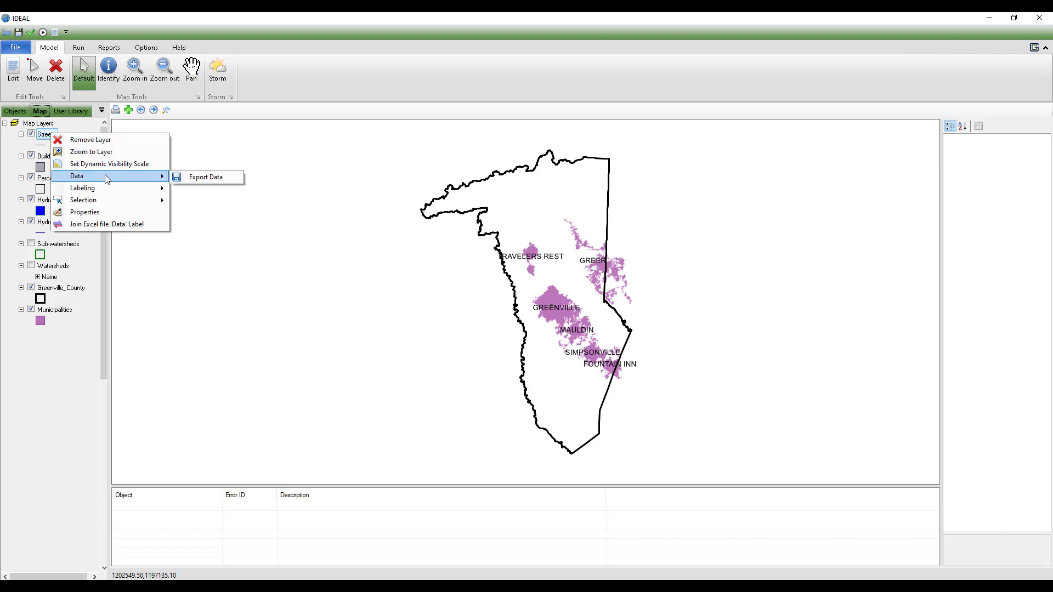
left_click(191, 177)
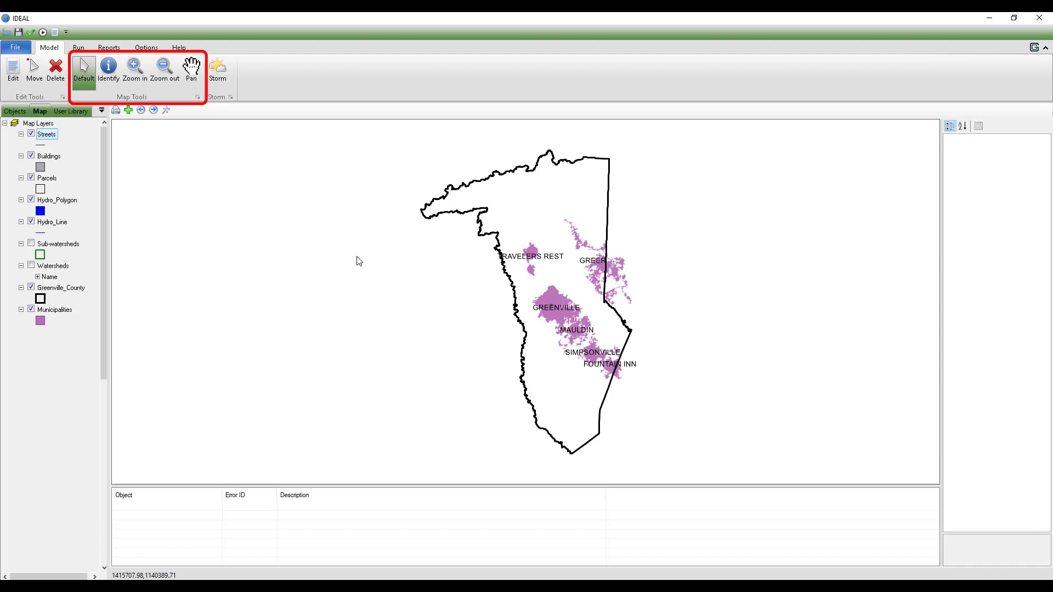
Step: Zoom in on the parcels and buildings along Walker Rd, south of Pine Log Ford Rd, and pan to the site
left_click(143, 78)
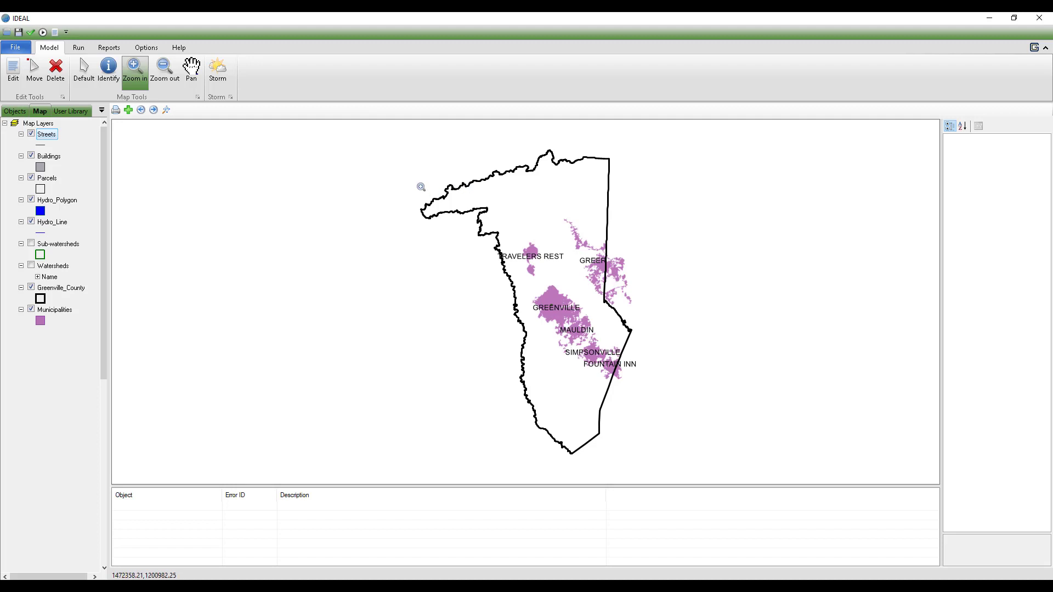
left_click_drag(422, 187, 639, 318)
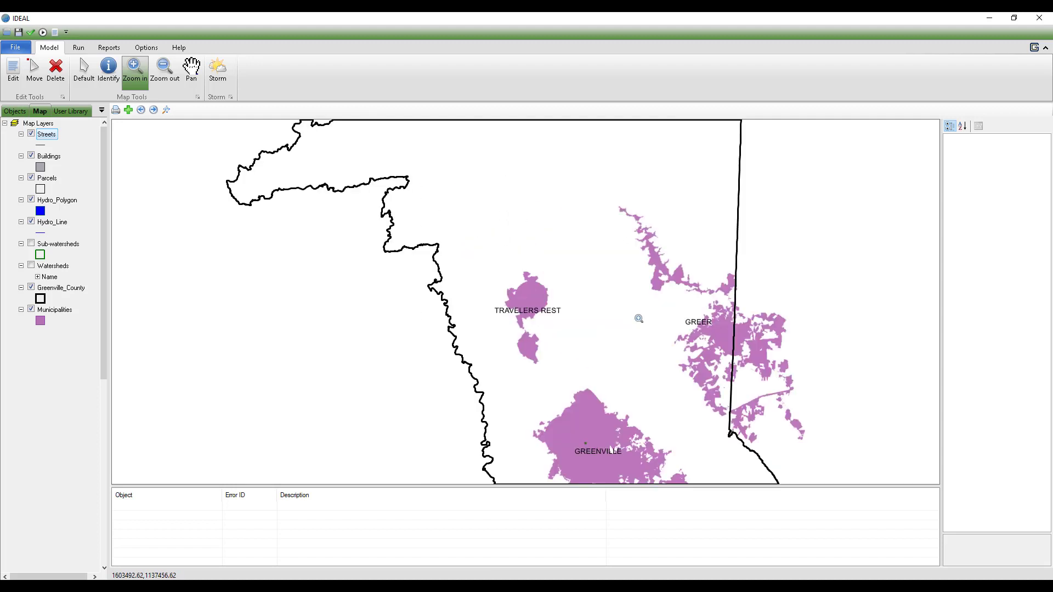
left_click_drag(537, 252, 643, 328)
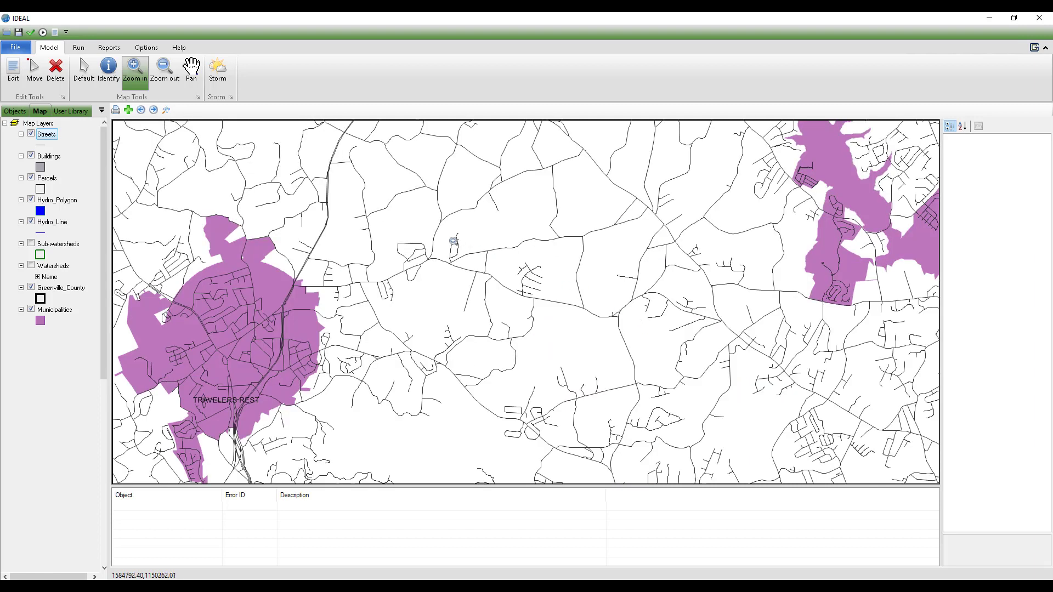
left_click_drag(385, 187, 700, 383)
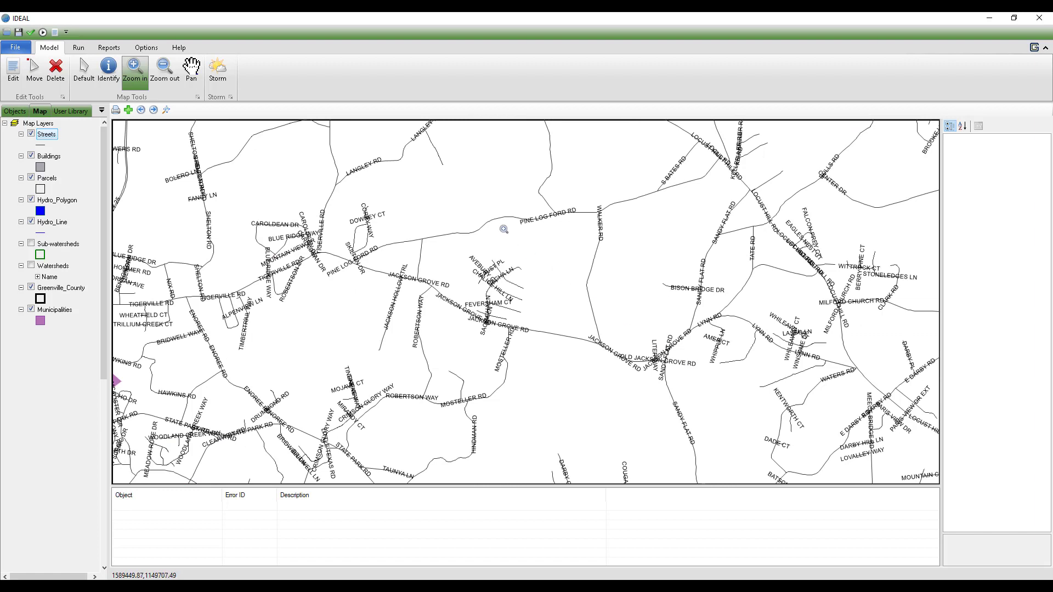
left_click_drag(474, 187, 629, 329)
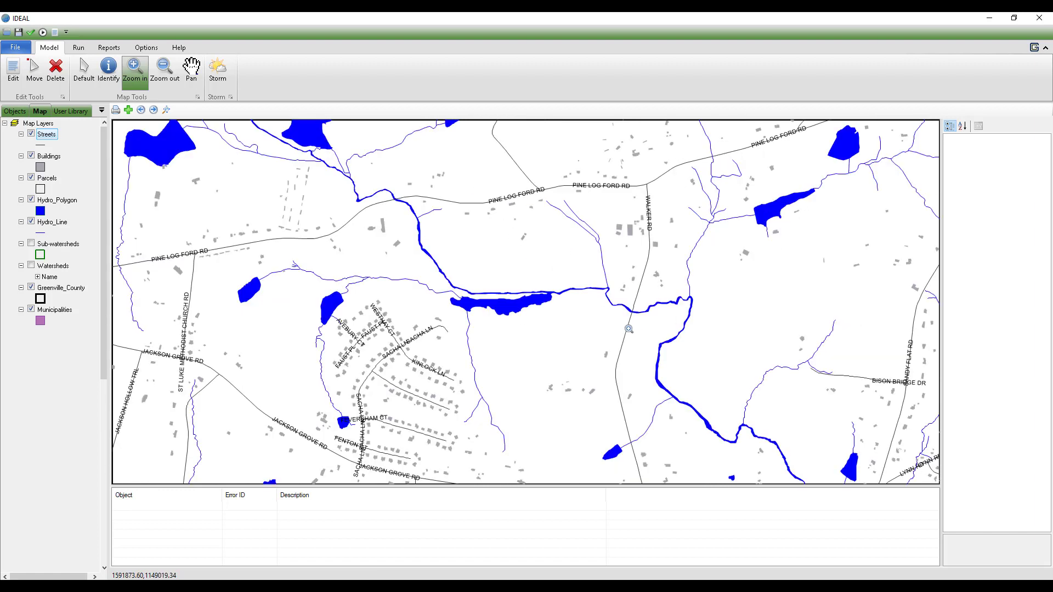
left_click_drag(565, 158, 823, 378)
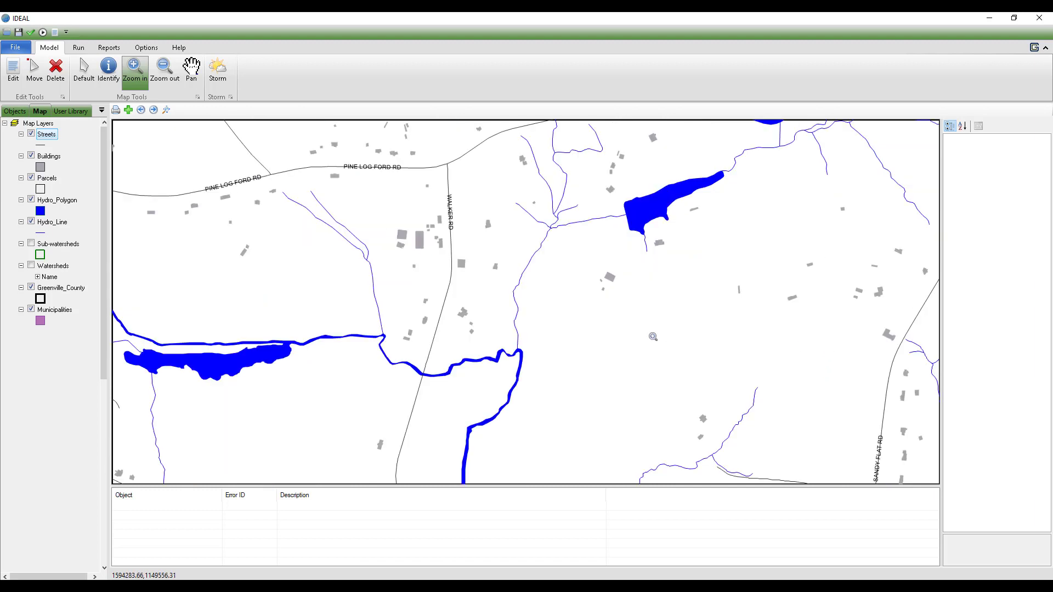
left_click_drag(392, 192, 562, 349)
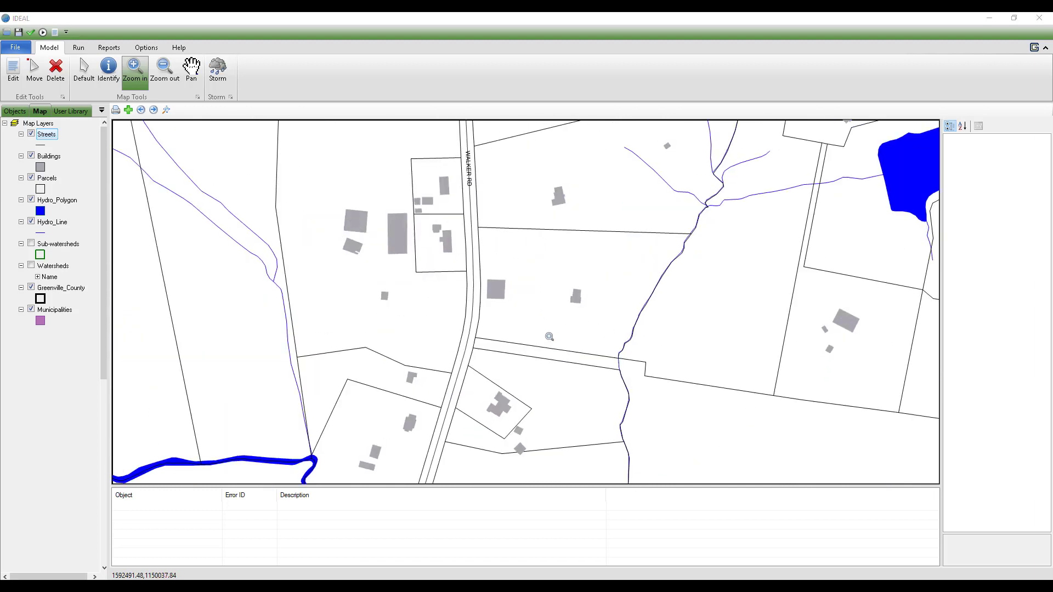
left_click(195, 68)
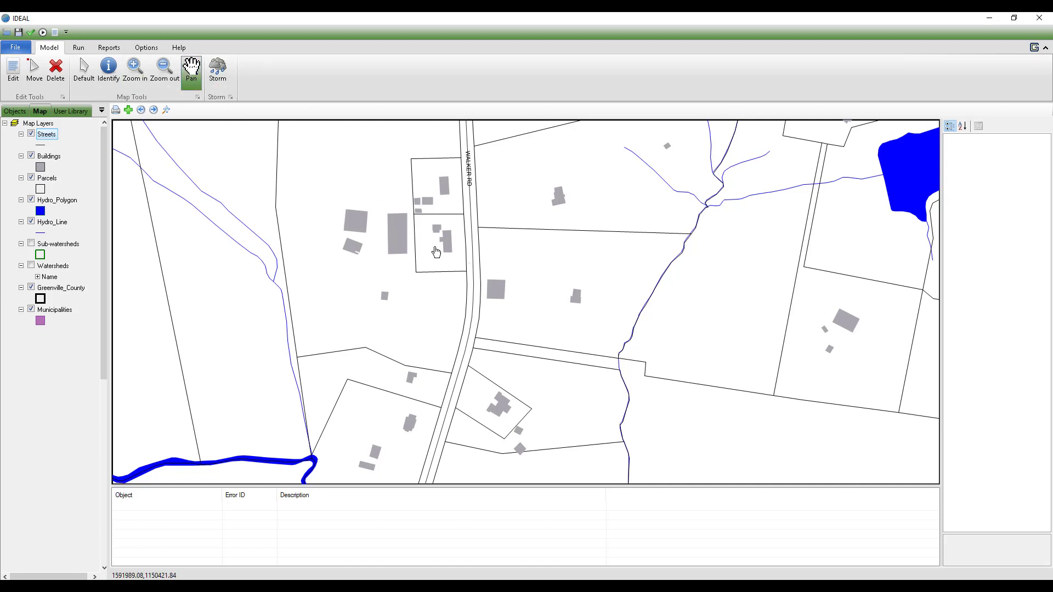
left_click_drag(483, 273, 417, 276)
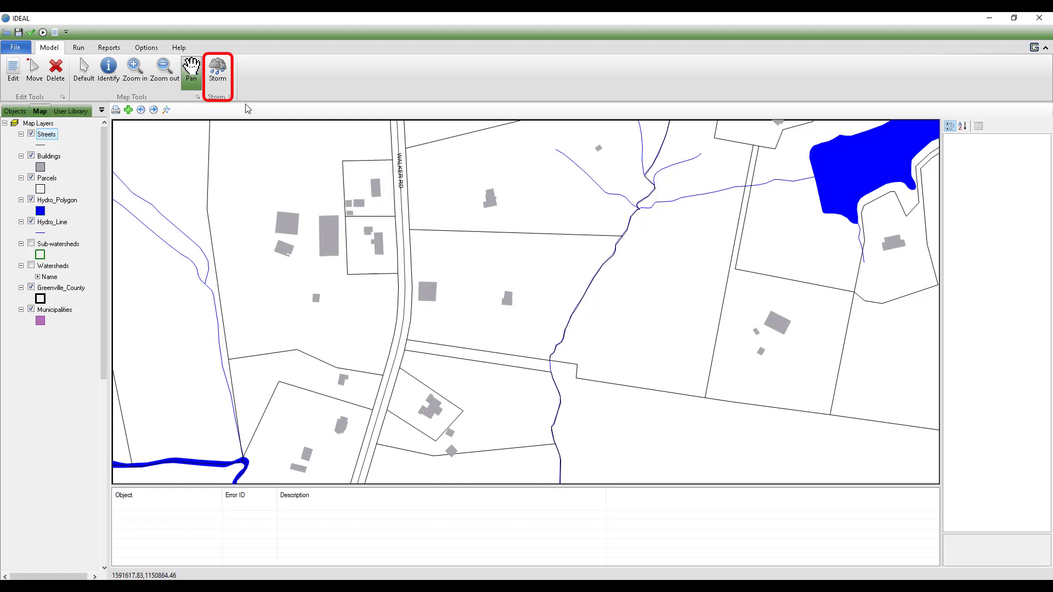
Step: Review the project's storm event inputs and leave them without changes
left_click(223, 80)
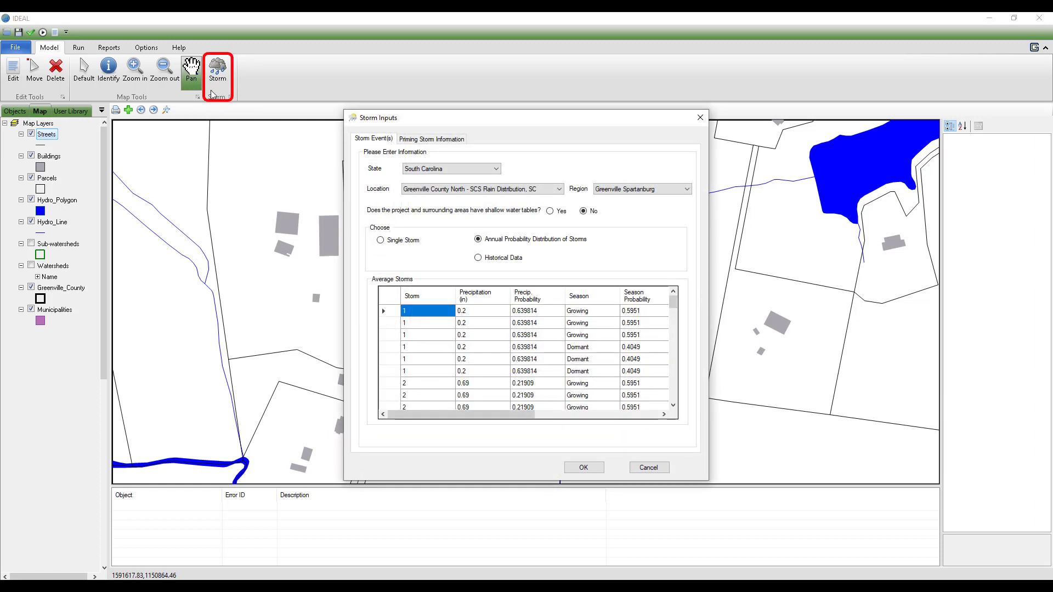
left_click(653, 469)
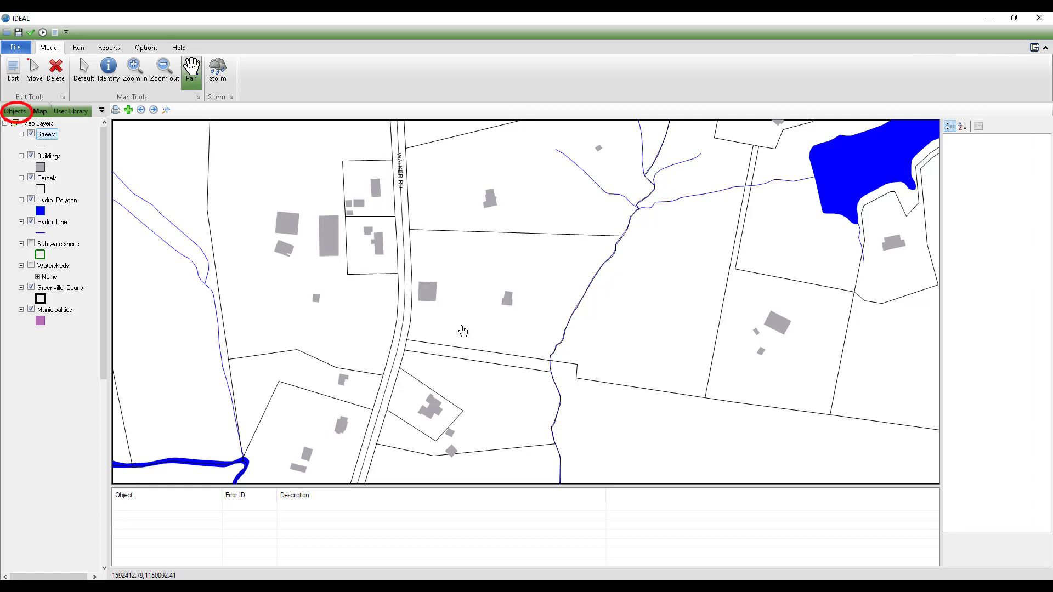
Step: Place a Combined Area, a Dry Detention Pond and a connector on the parcel just east of Walker Rd
left_click(18, 112)
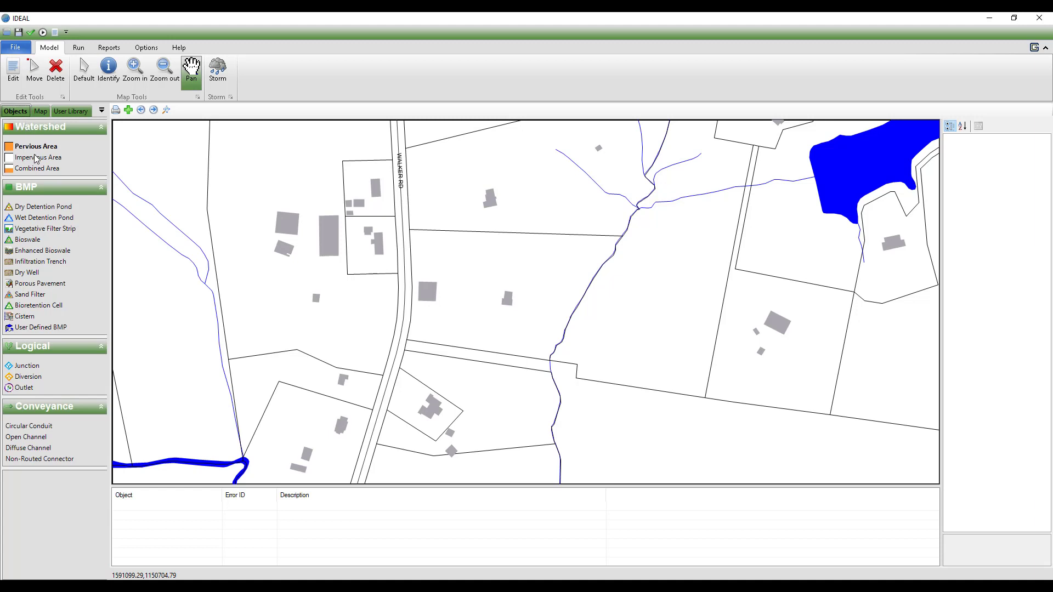
left_click(38, 171)
left_click(449, 259)
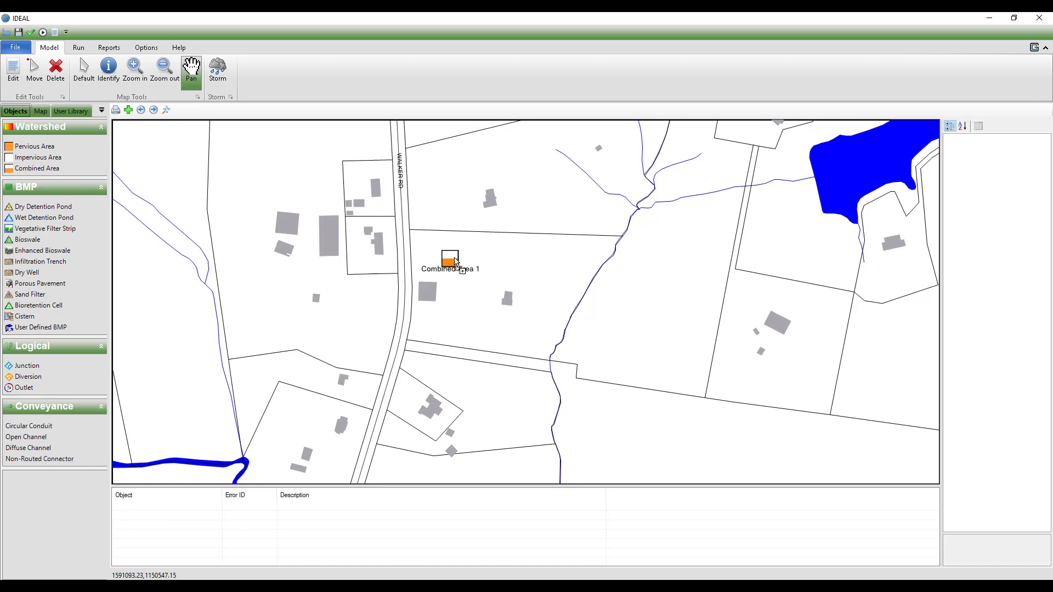
left_click(561, 248)
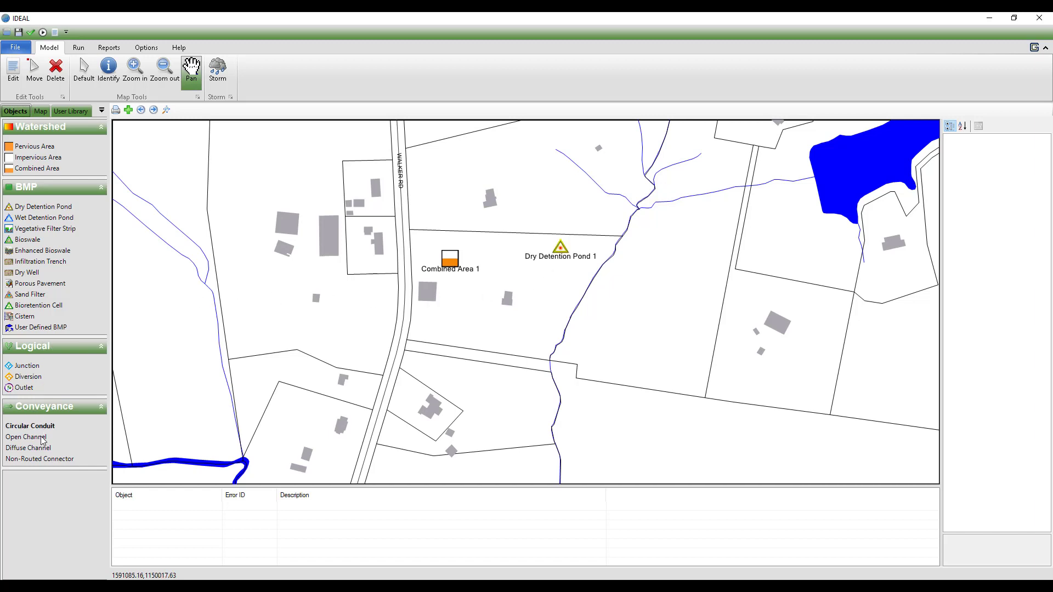
left_click(490, 252)
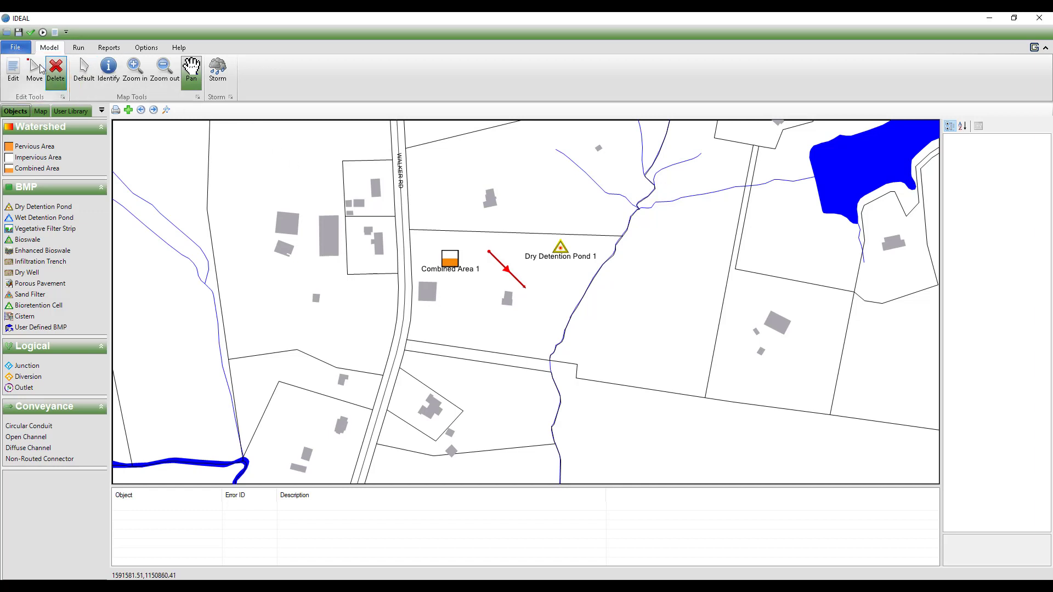
Step: Attach the connector's ends to the combined area and the dry detention pond, and reposition the pond slightly southwest
left_click(36, 87)
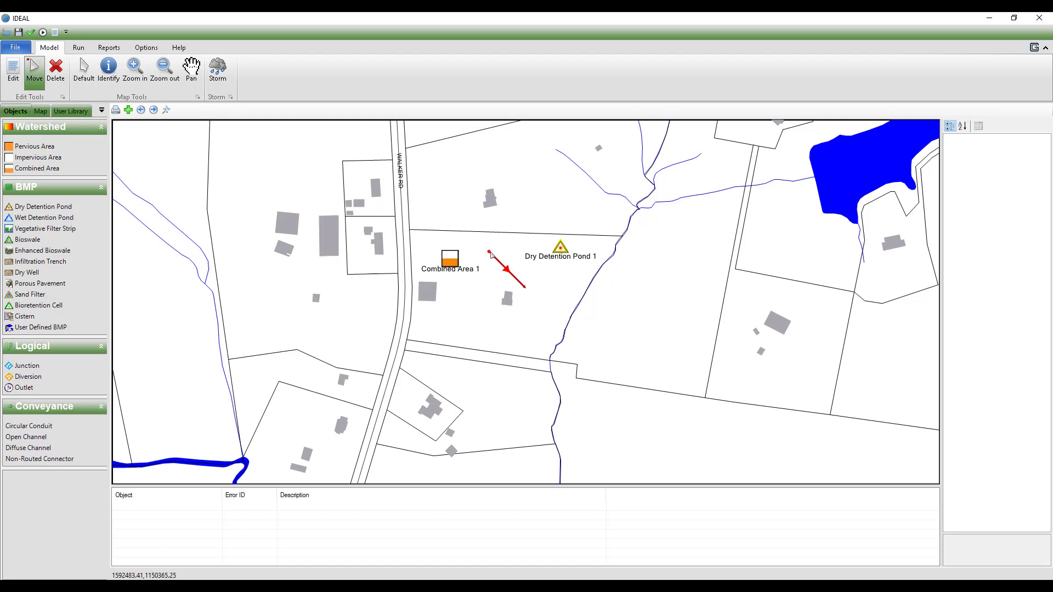
left_click(462, 267)
left_click(559, 249)
left_click(555, 258)
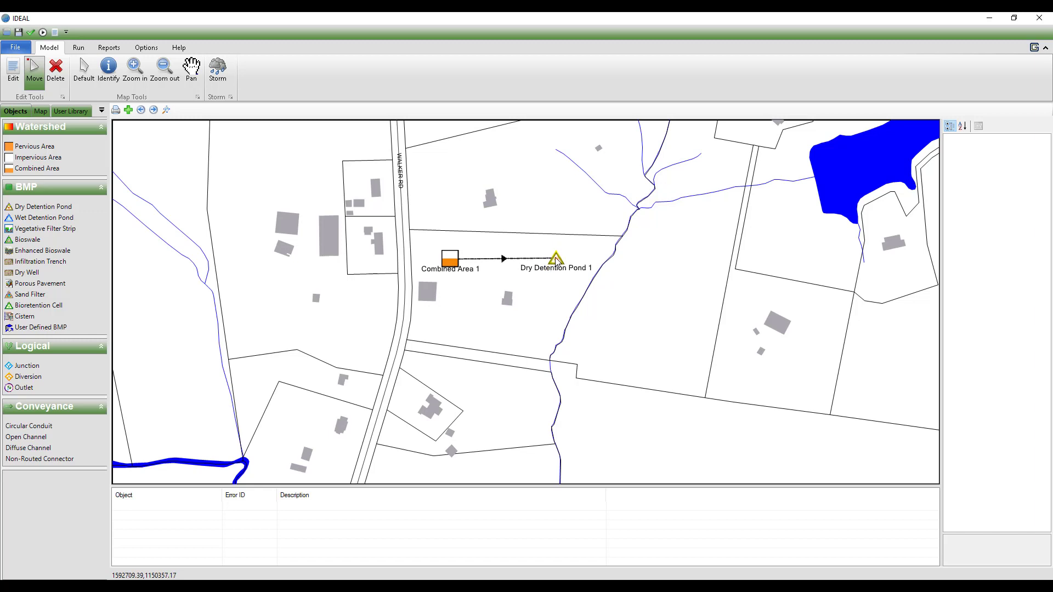
left_click_drag(556, 261, 533, 274)
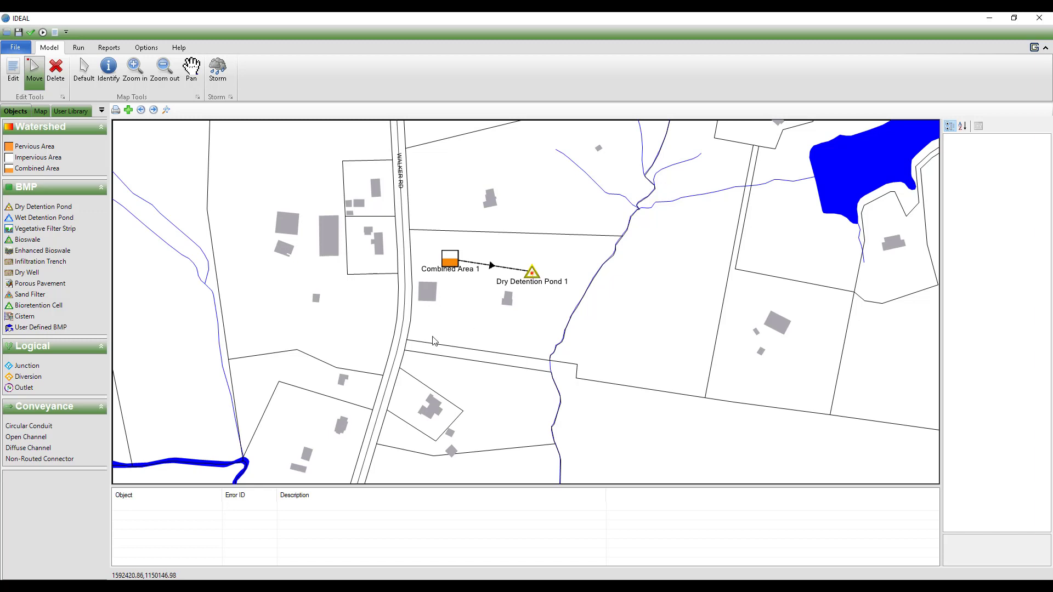
Step: Add an Outlet south of the dry detention pond and link the pond to it with a Non-Routed Connector
left_click_drag(40, 387, 547, 311)
left_click_drag(83, 457, 533, 274)
mouse_move(547, 344)
left_mouse_down()
mouse_move(548, 310)
mouse_move(546, 334)
left_mouse_up()
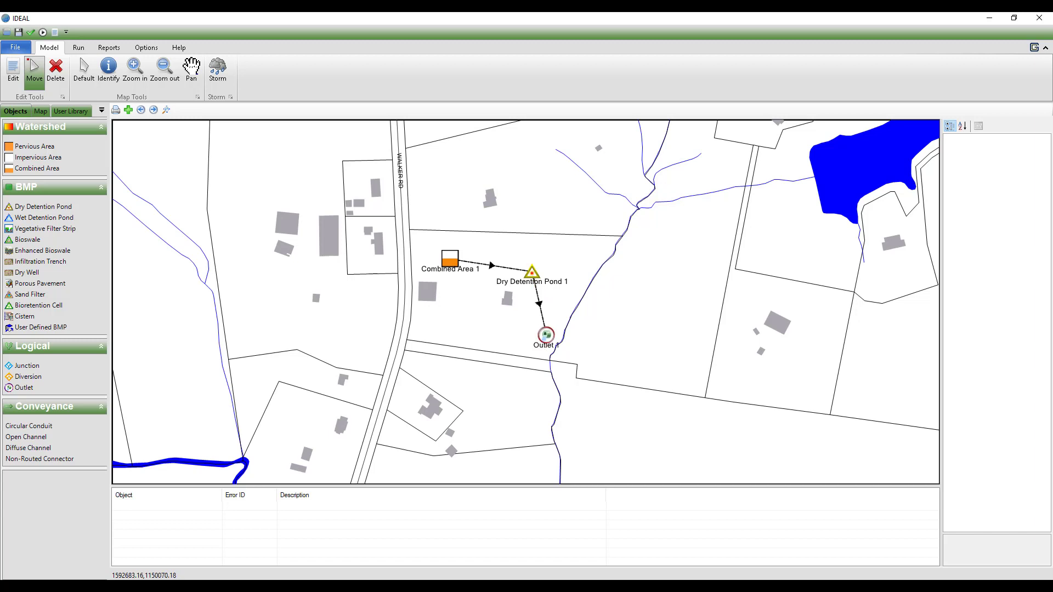
Step: Open the combined area's input data for editing
left_click(16, 85)
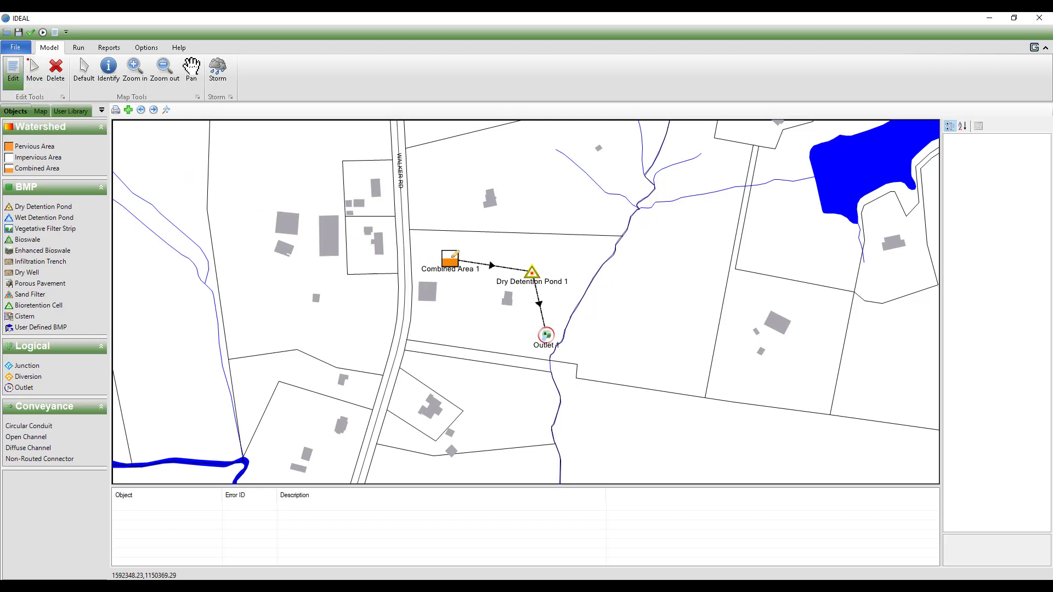
double_click(454, 254)
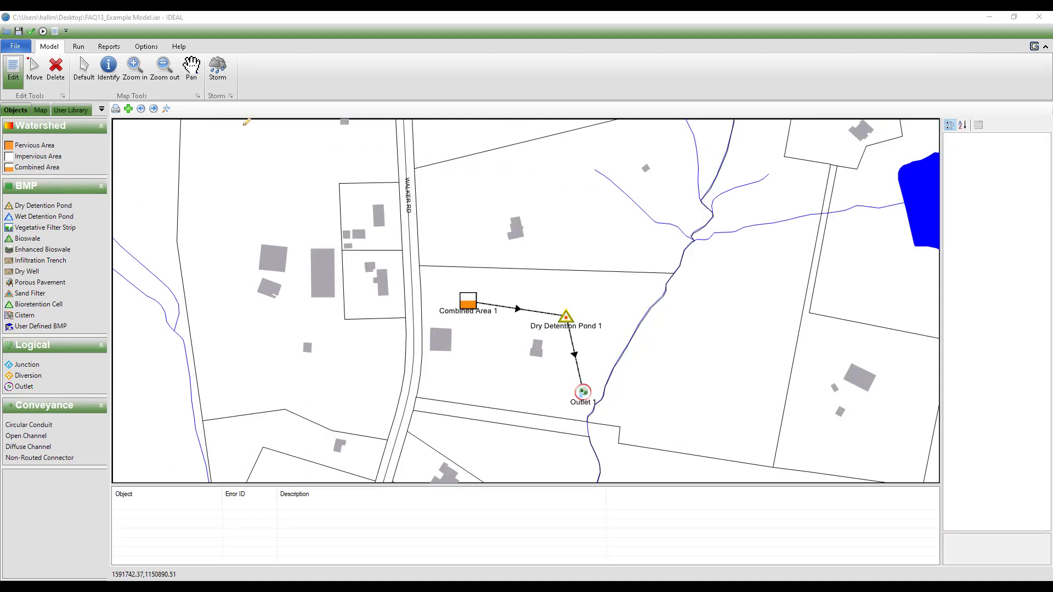
Step: Select the dry detention pond on the map with the Default tool
left_click(85, 71)
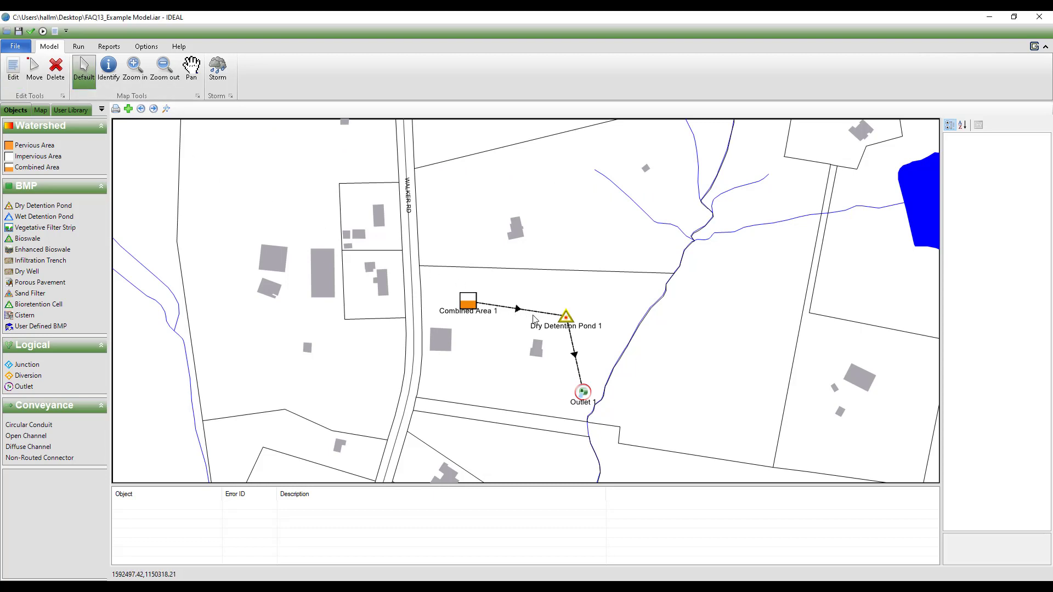
left_click(565, 319)
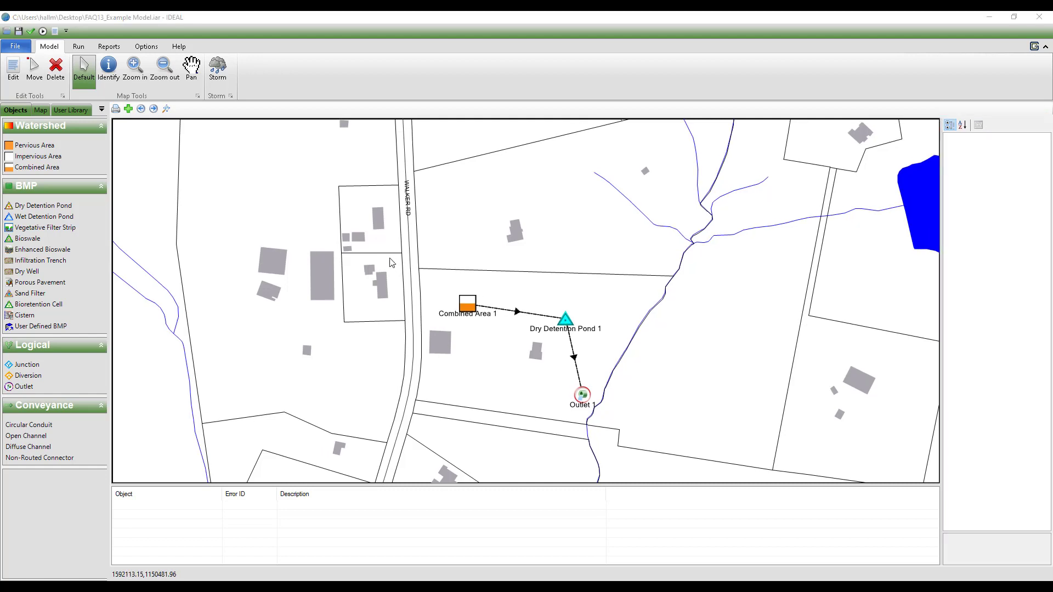
left_click(56, 77)
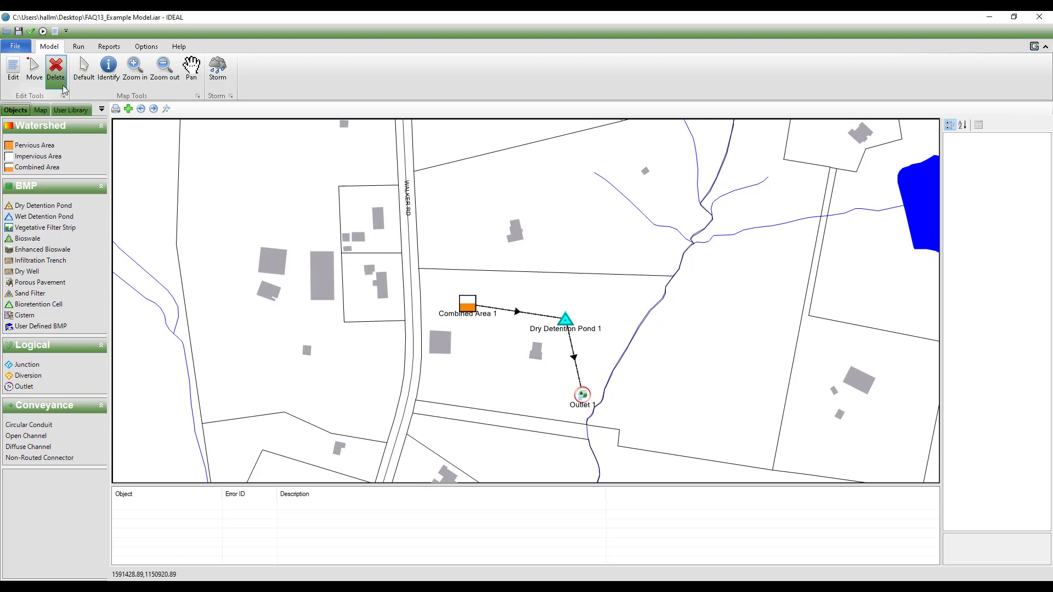
left_click(83, 85)
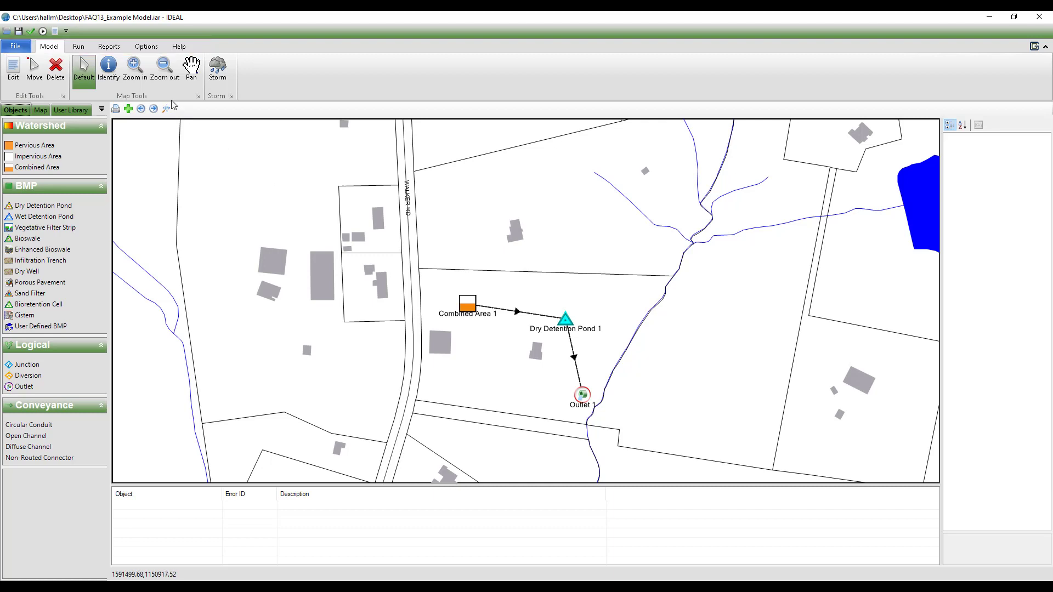
Step: Review the model validation and run commands and the report setup and format options
left_click(84, 51)
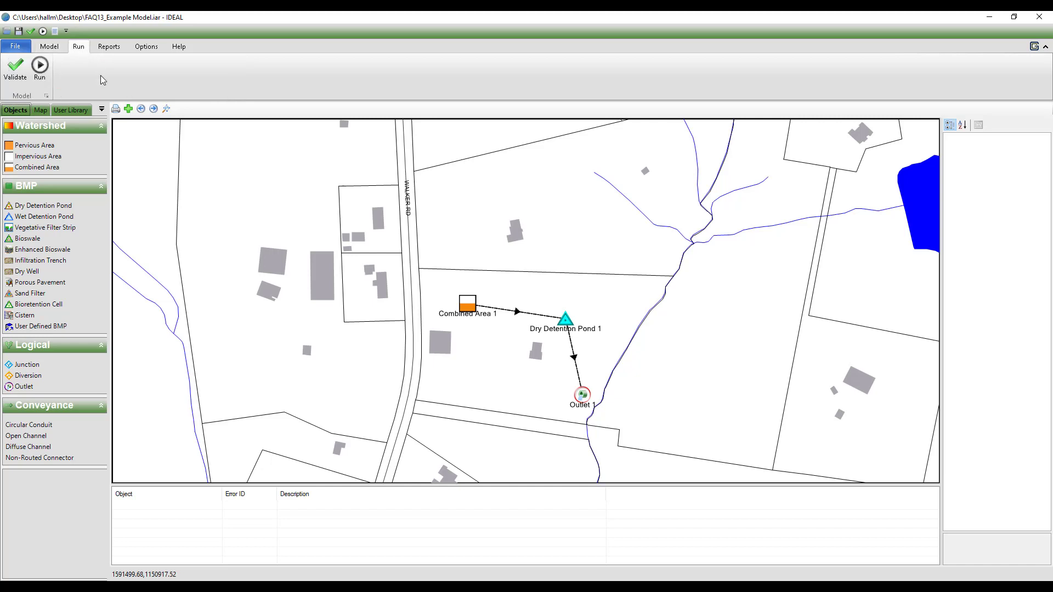
left_click(108, 48)
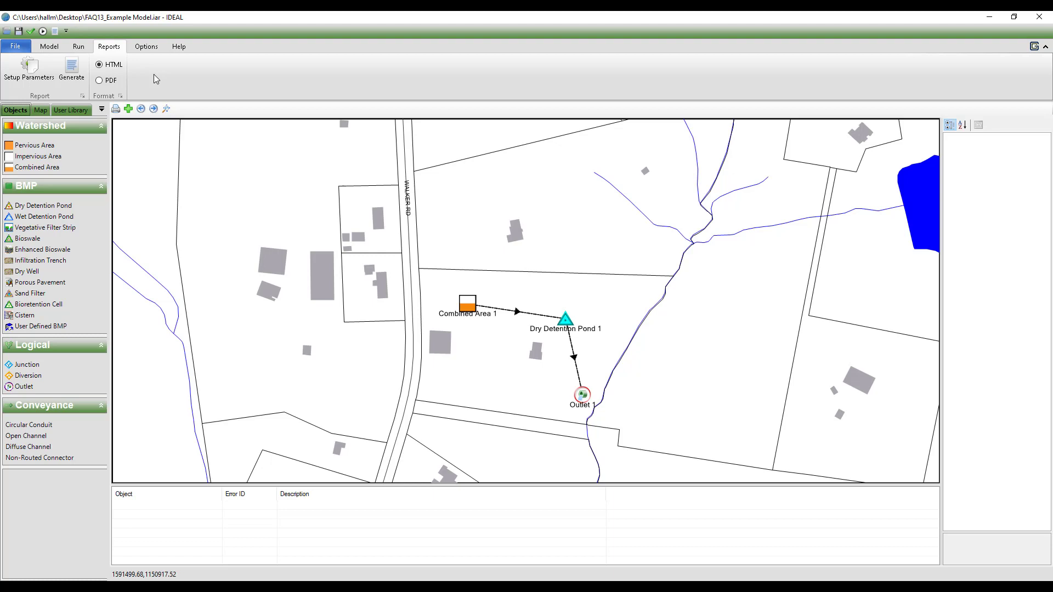
Step: Turn on the Watersheds map layer and show the full extent of Greenville County with the model's location
left_click(41, 110)
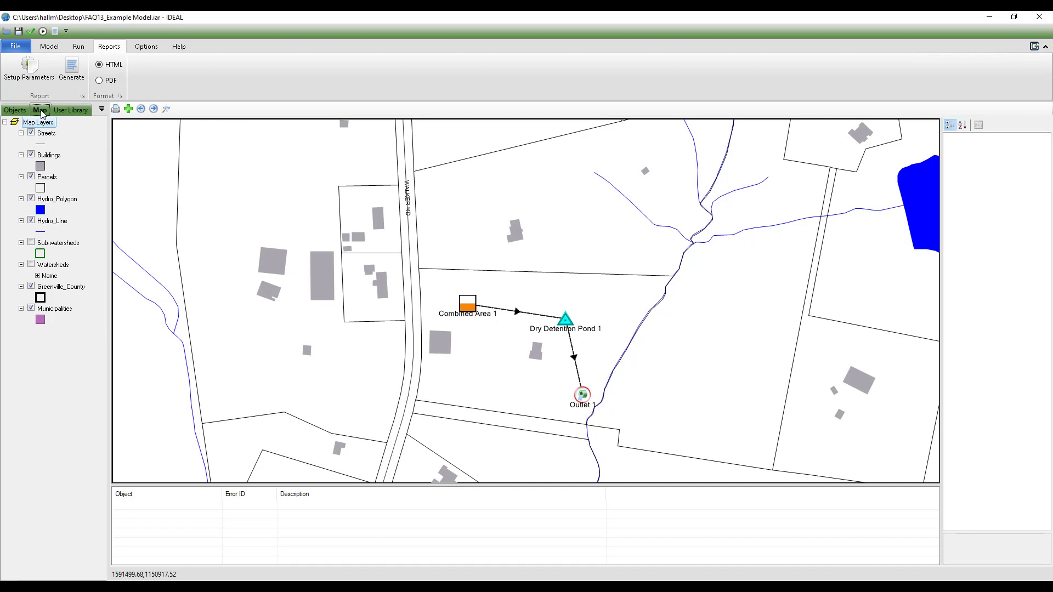
left_click(31, 265)
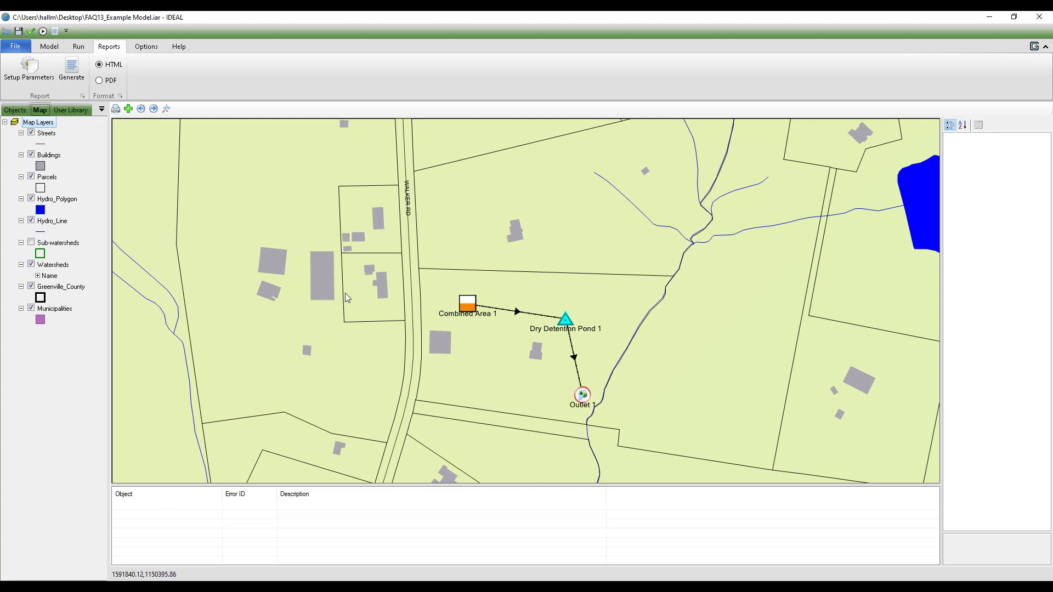
scroll(483, 264, "down", 1)
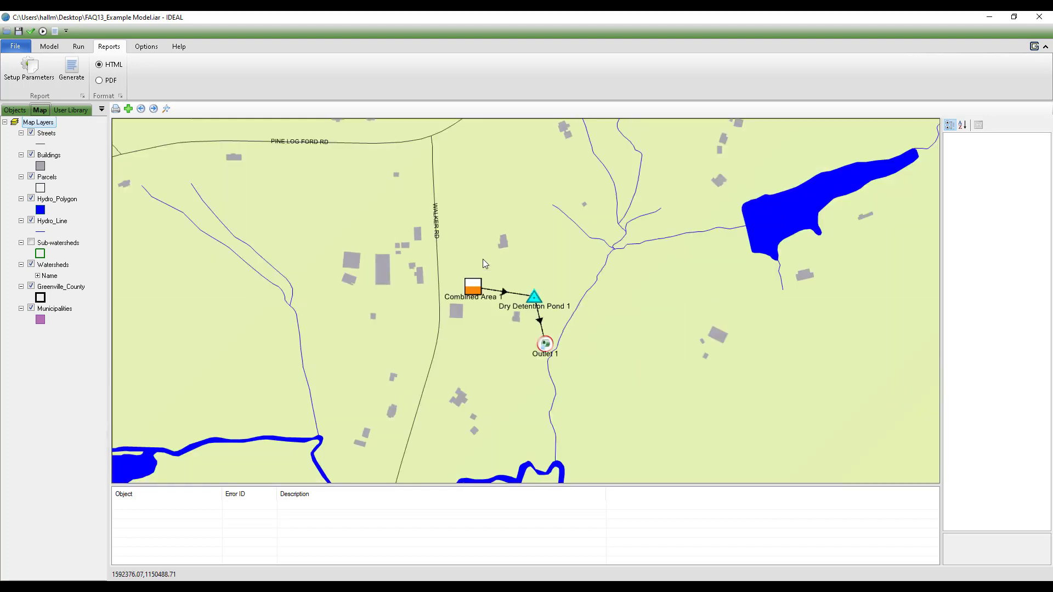
scroll(483, 259, "down", 2)
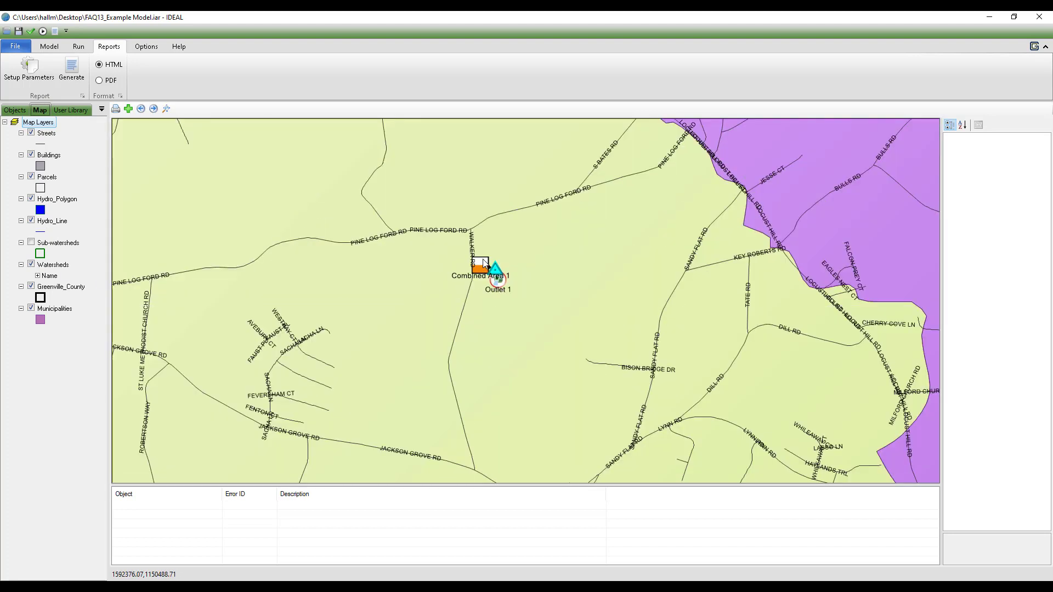
scroll(483, 259, "down", 4)
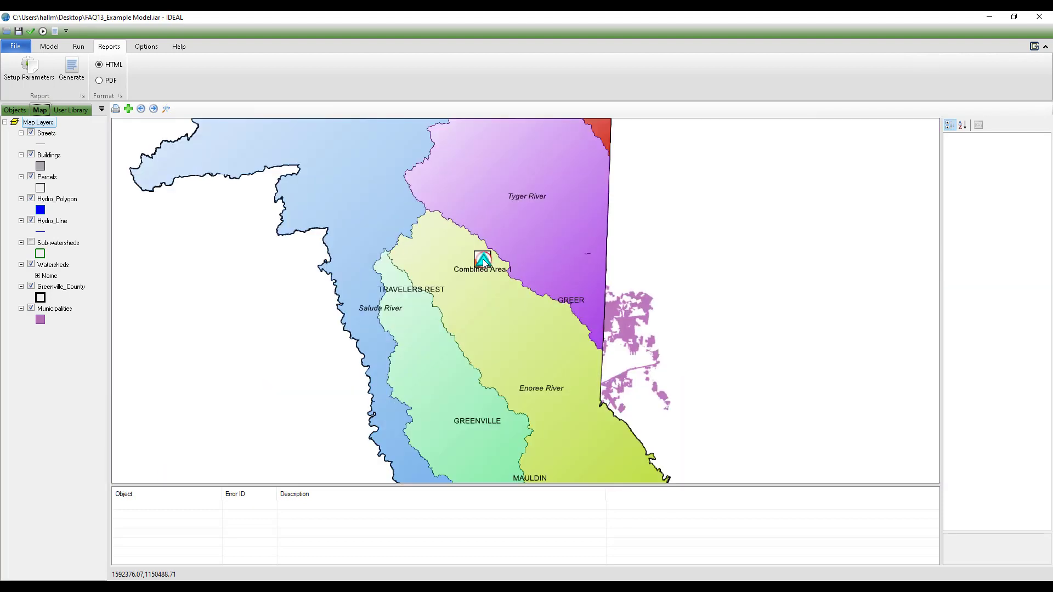
scroll(482, 259, "down", 1)
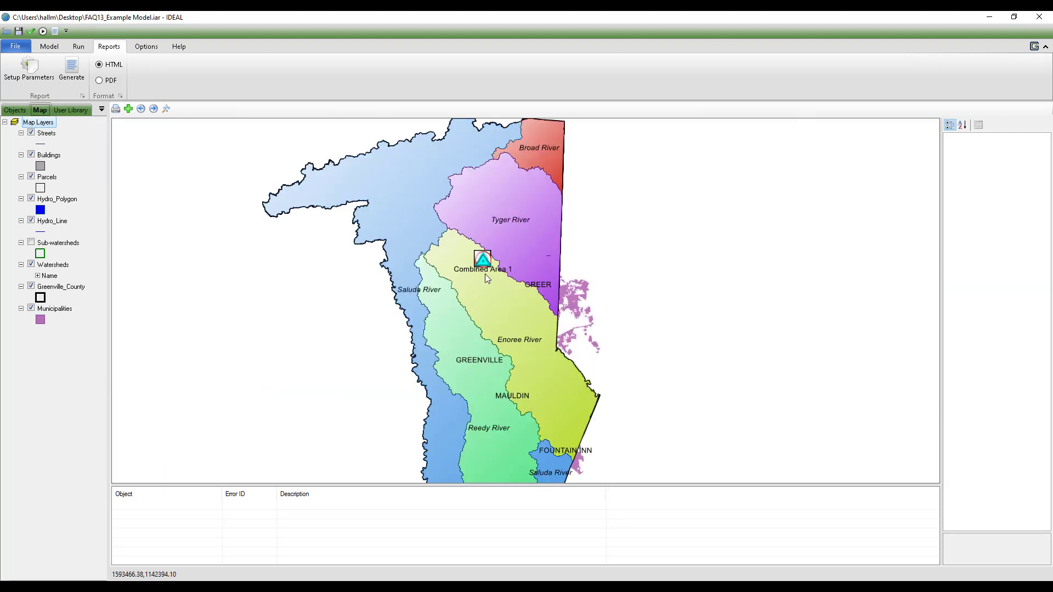
scroll(486, 271, "down", 1)
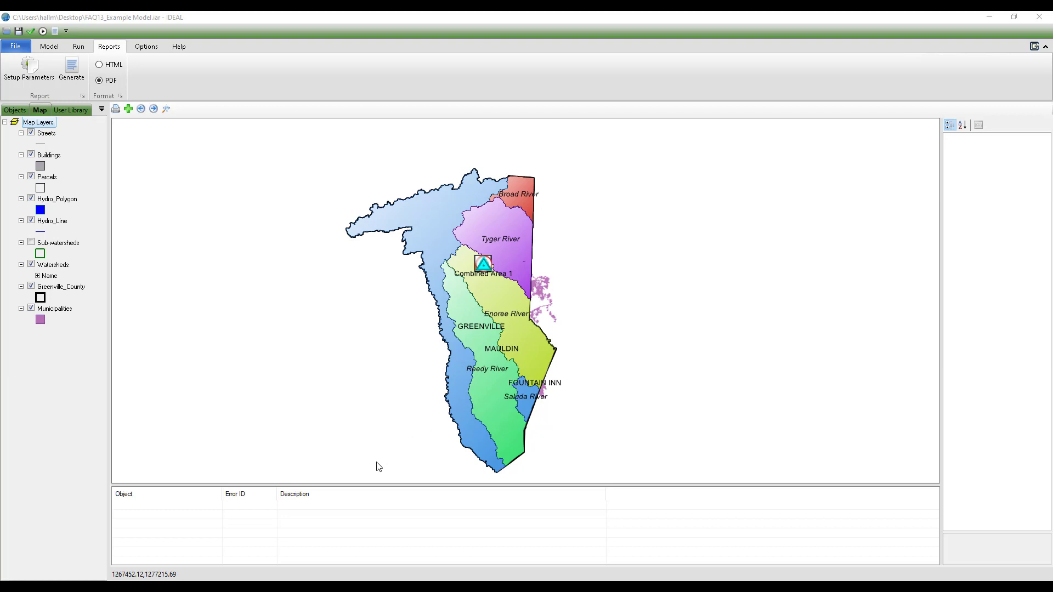
Step: Open the output report in PDF format, read the annual loading results for the dry detention pond and the outlet, and close it
mouse_move(277, 579)
left_click(302, 560)
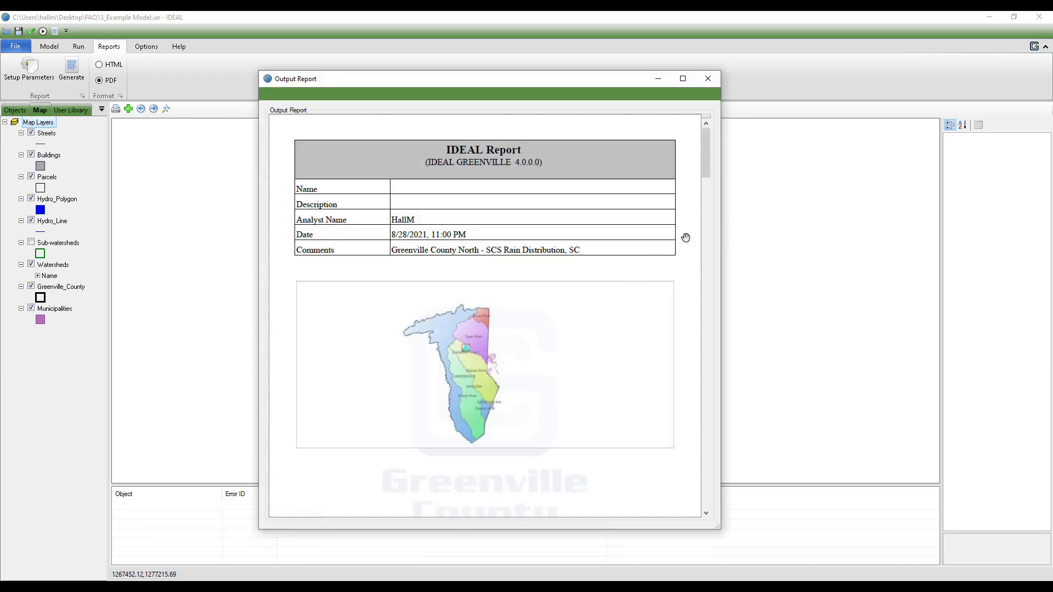
scroll(685, 238, "down", 10)
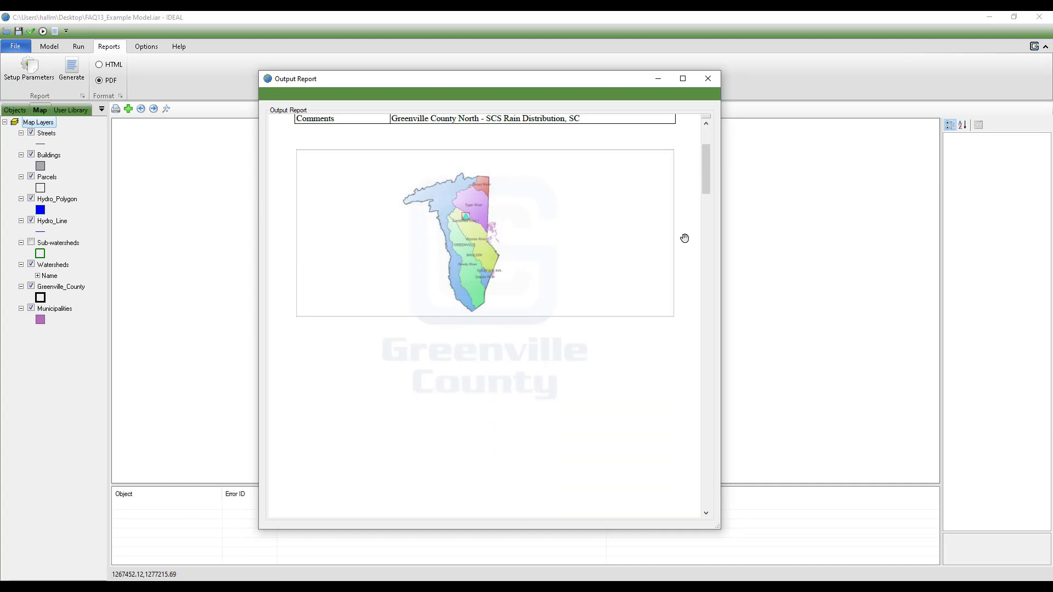
scroll(685, 238, "down", 10)
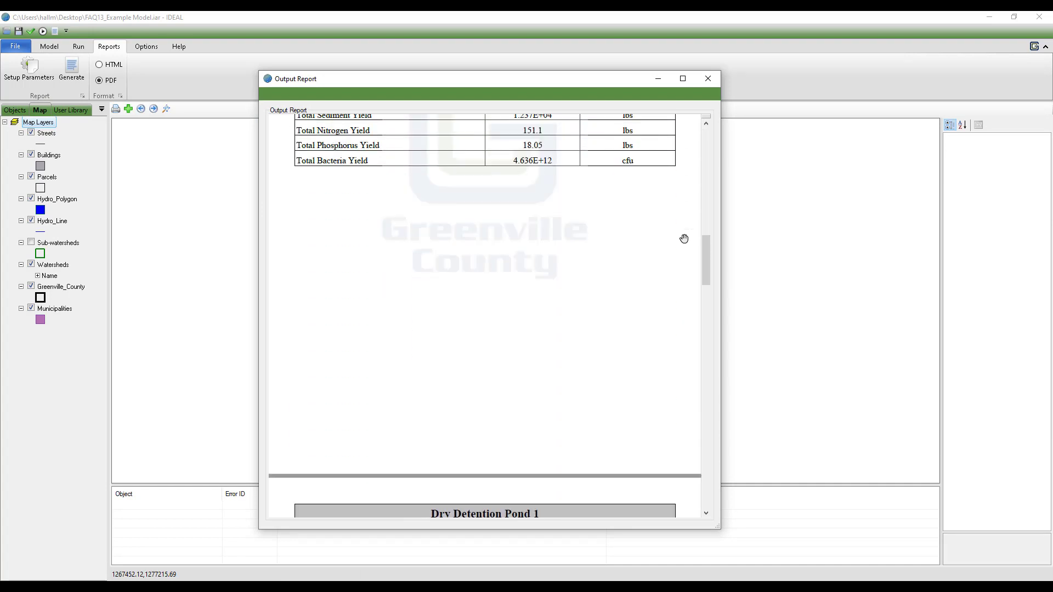
scroll(685, 239, "down", 6)
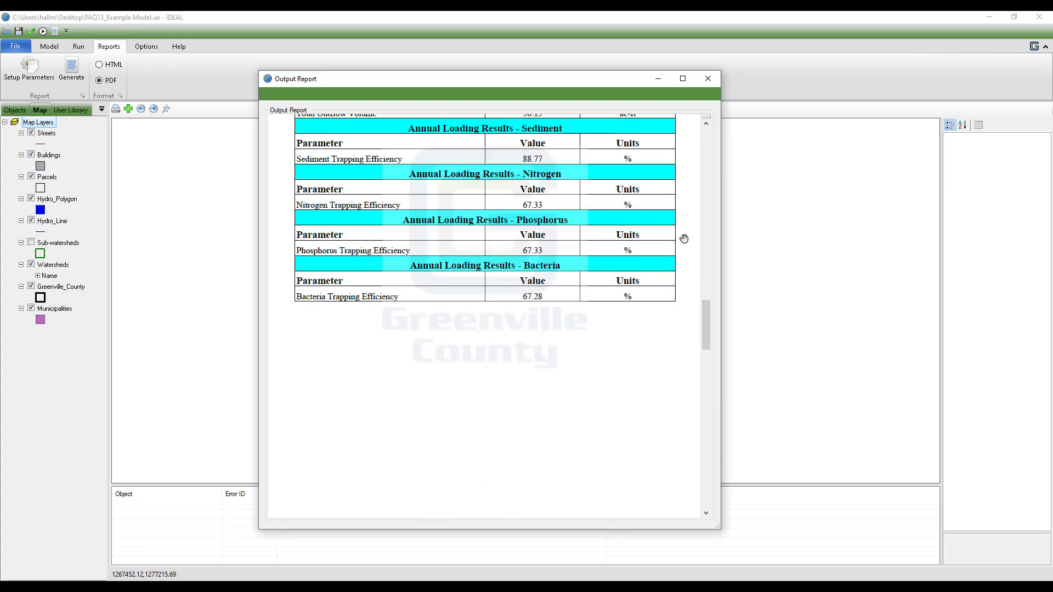
scroll(685, 238, "down", 3)
scroll(684, 238, "down", 2)
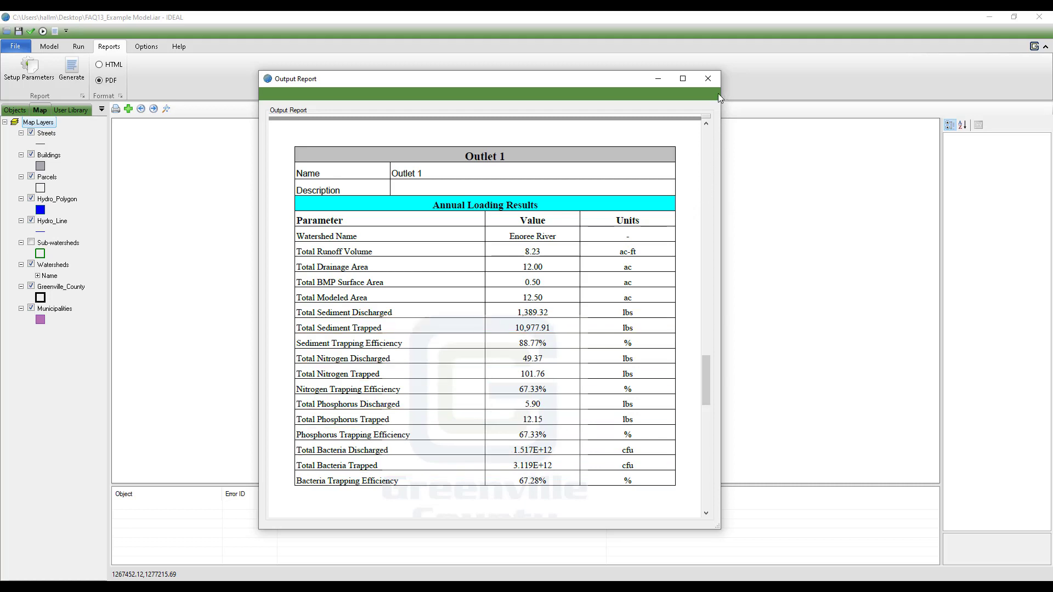
left_click(708, 80)
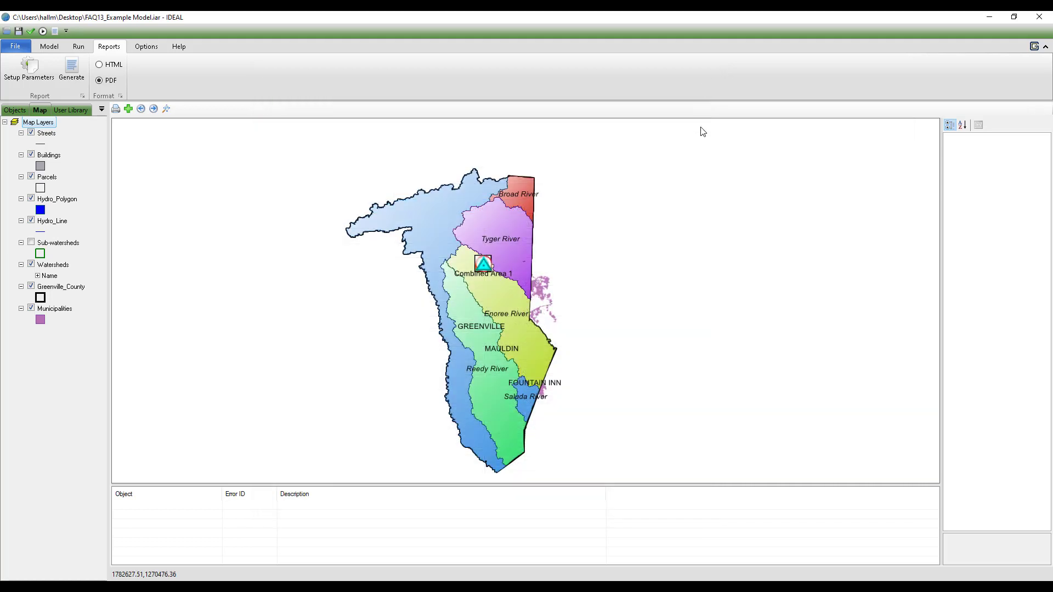
Step: Check the location and rule set options, and open the IDEAL User Manual and close it again
left_click(153, 47)
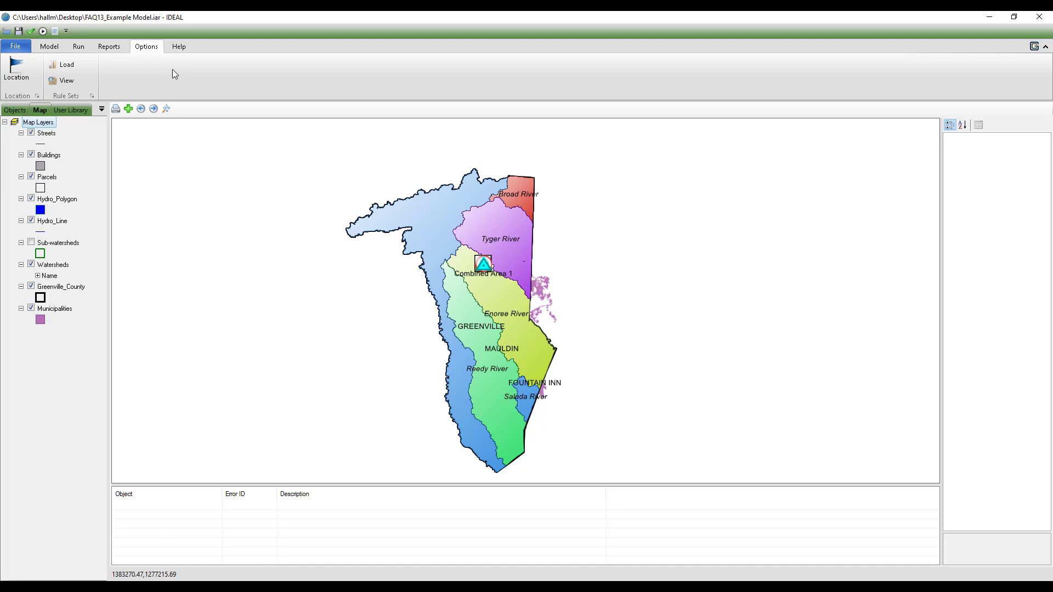
left_click(181, 48)
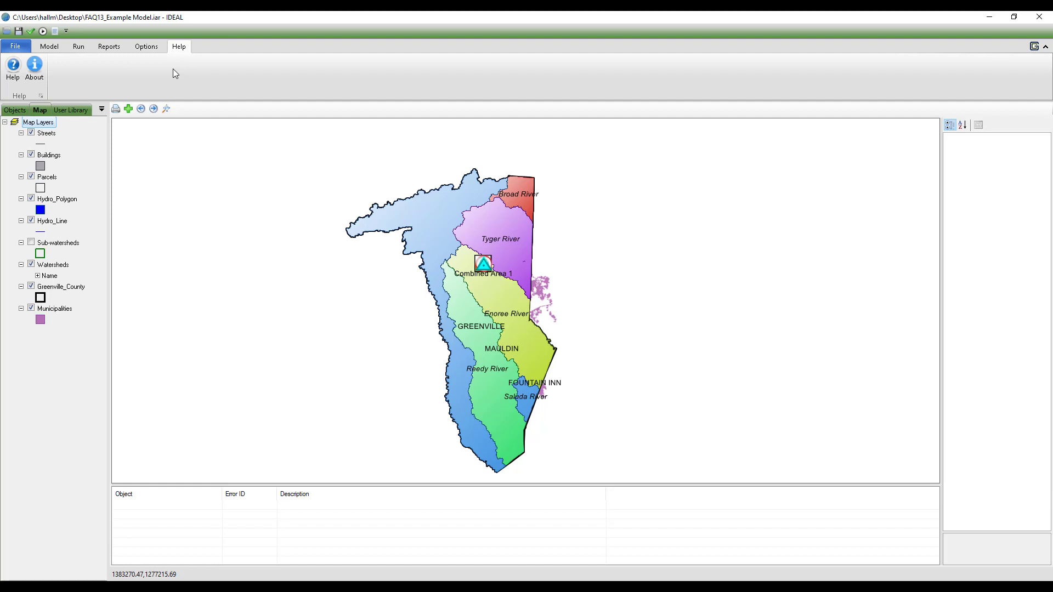
left_click(15, 80)
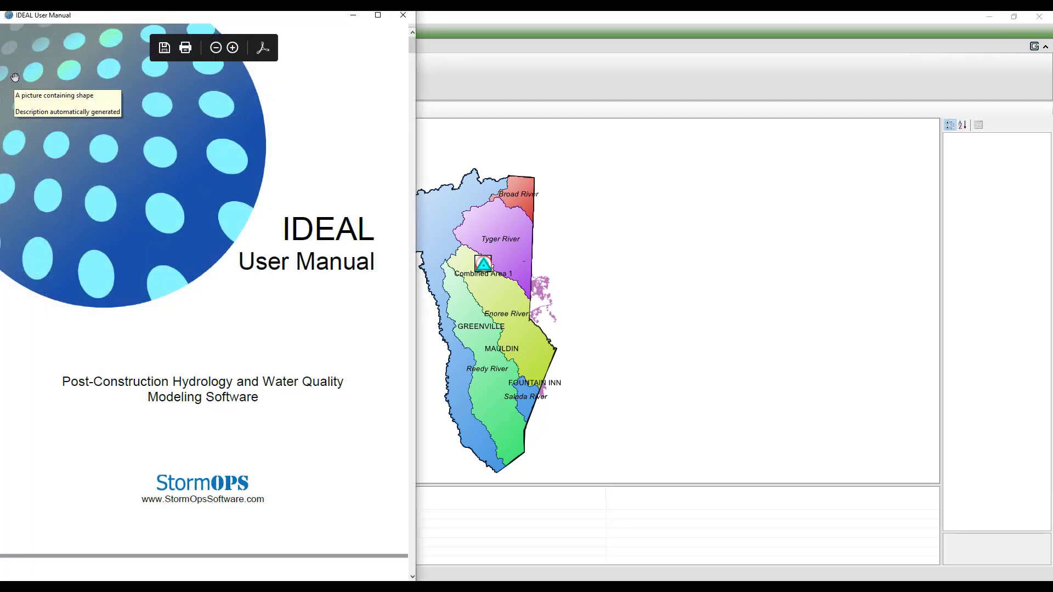
left_click(403, 16)
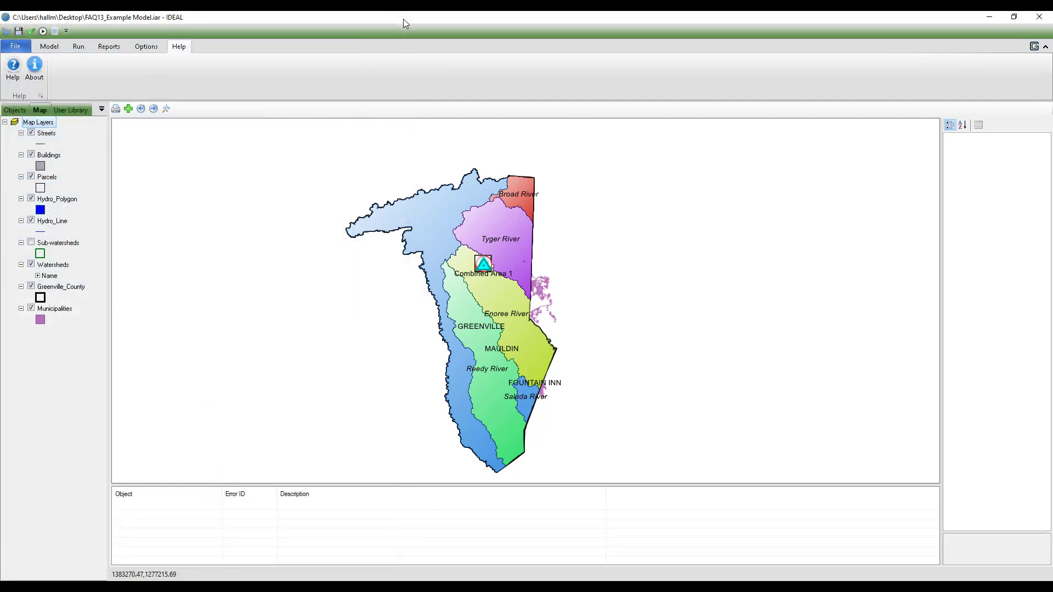